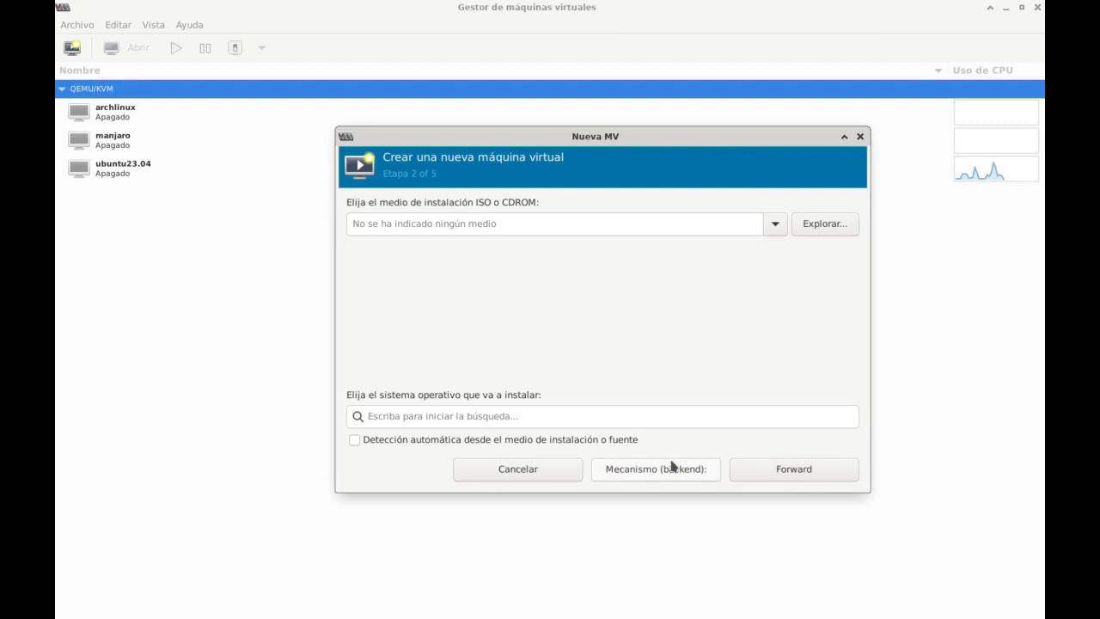
Choose debian-12.0.0-amd64-netinst.iso from the local Descargas folder as the new virtual machine's installation medium.
click(819, 226)
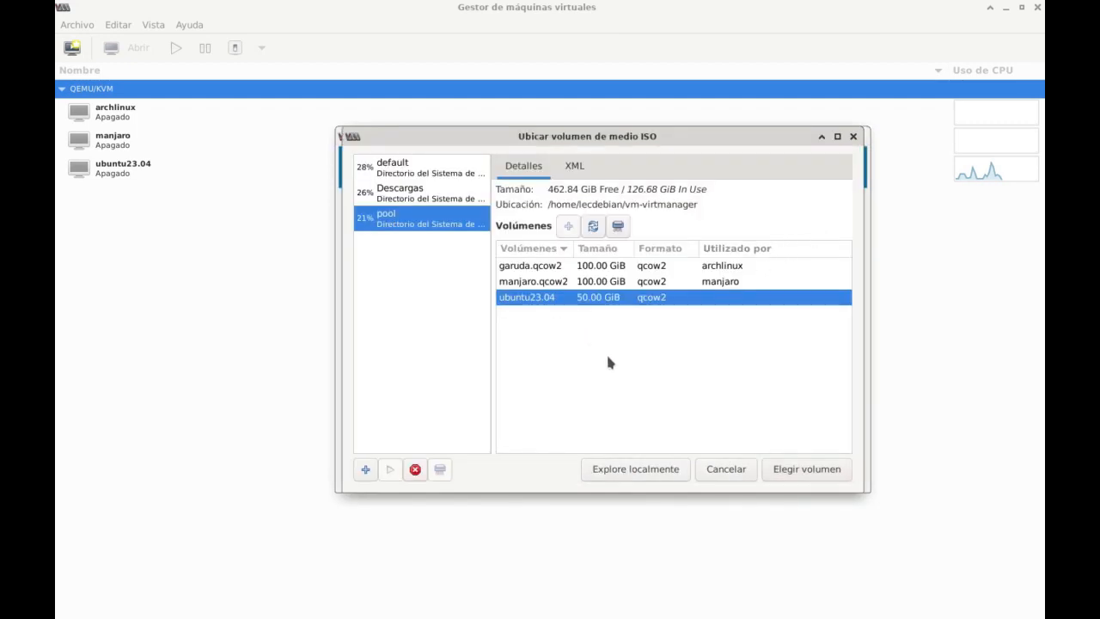
click(621, 473)
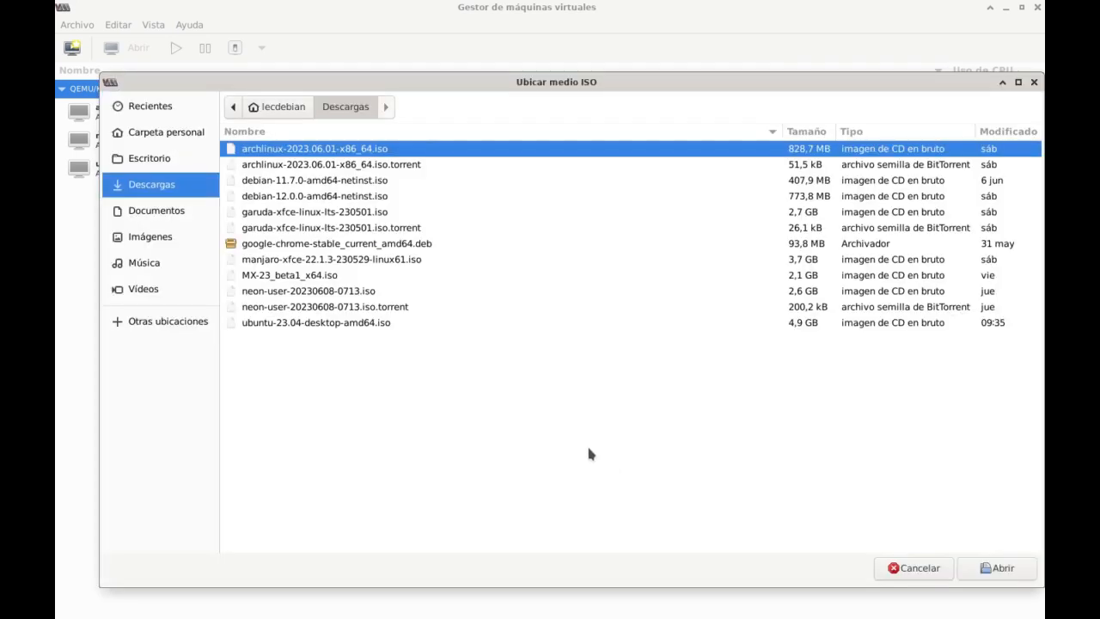
click(275, 197)
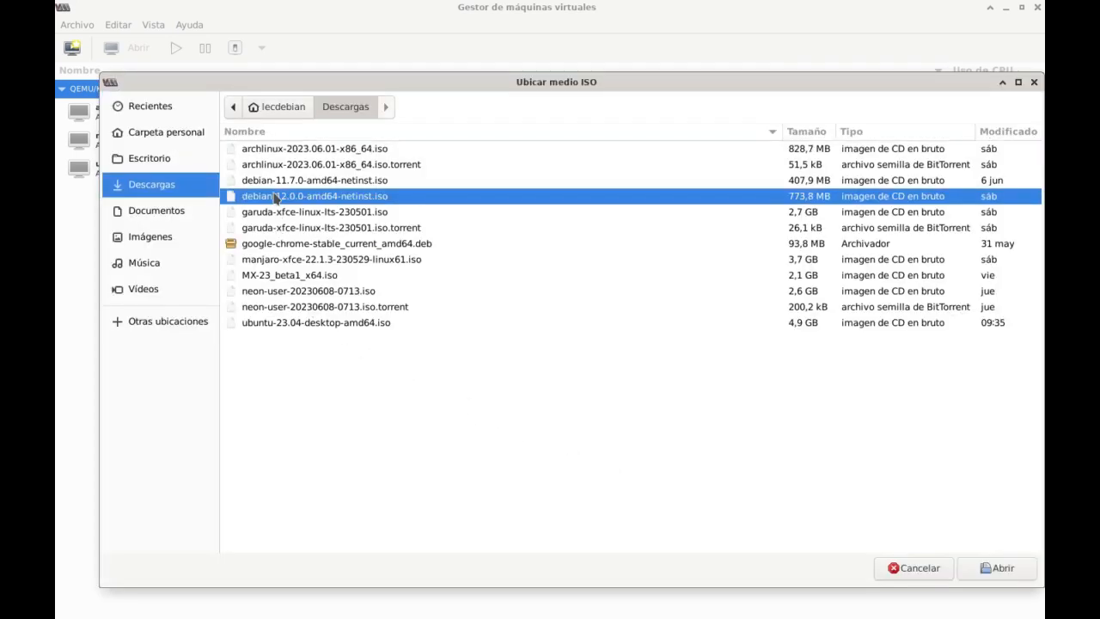
click(997, 568)
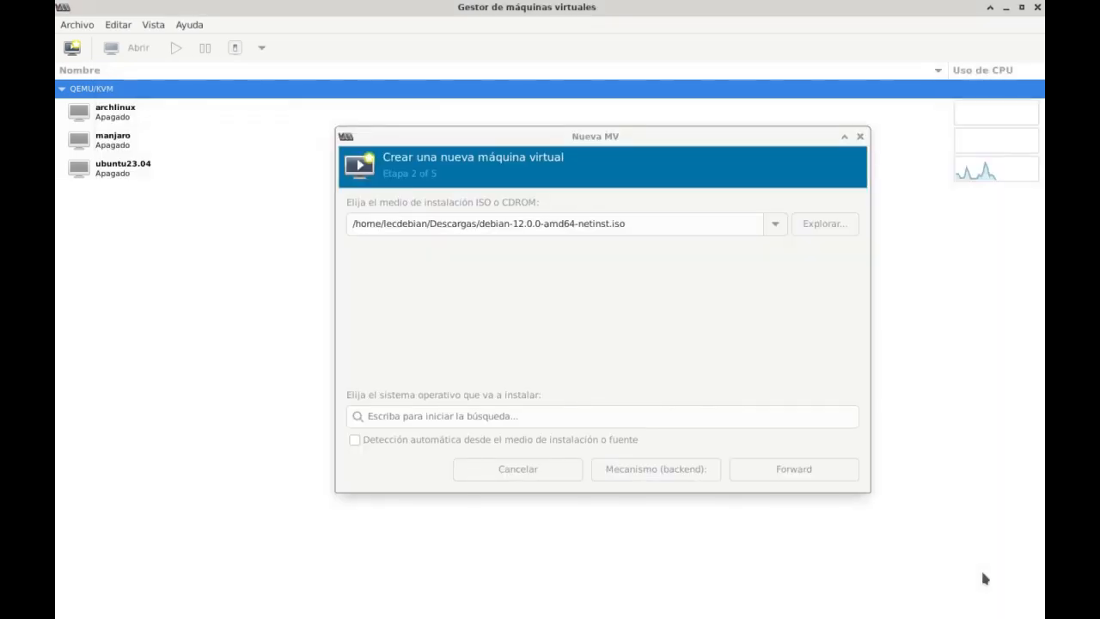
Set the operating system to install to Debian testing and continue to the memory and CPU settings.
click(482, 416)
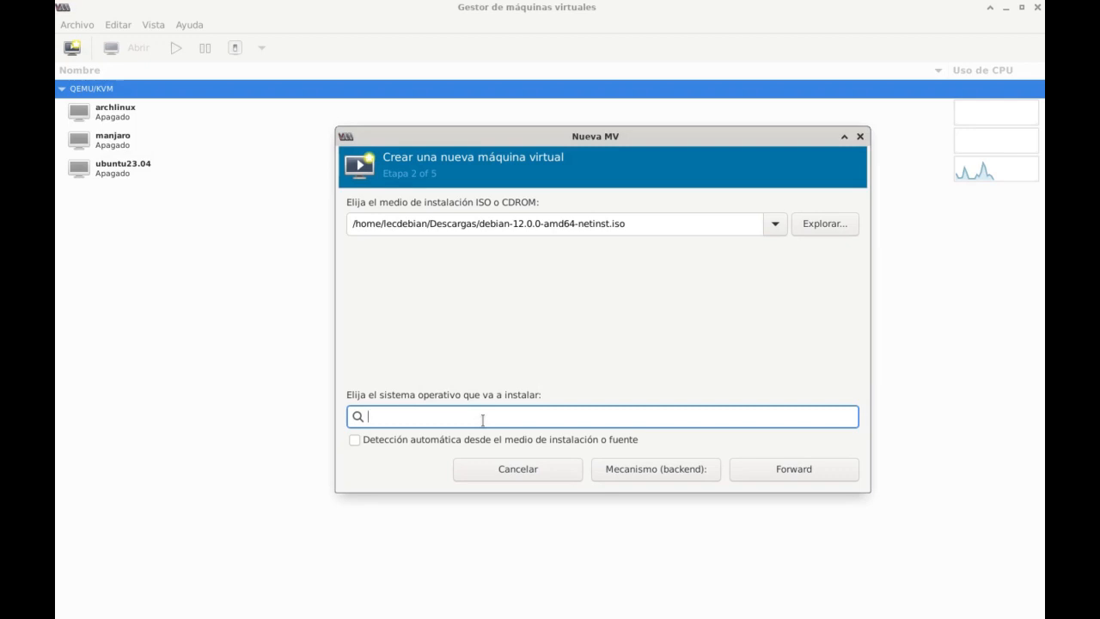
text(debi)
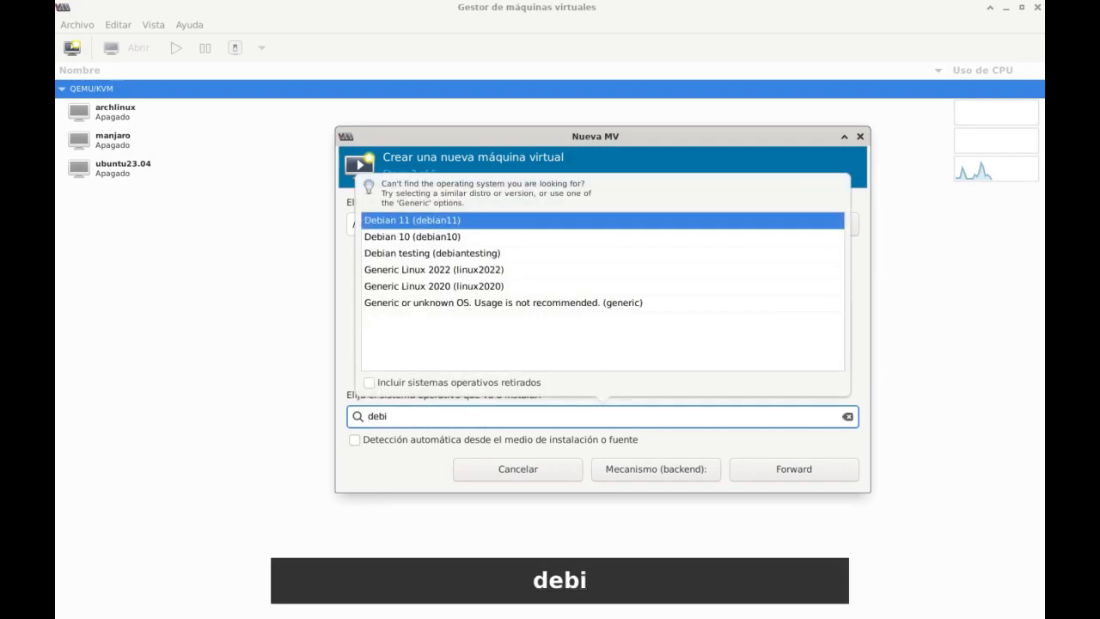
key(Down)
key(Down)
key(Down)
key(Down)
key(Up)
key(Up)
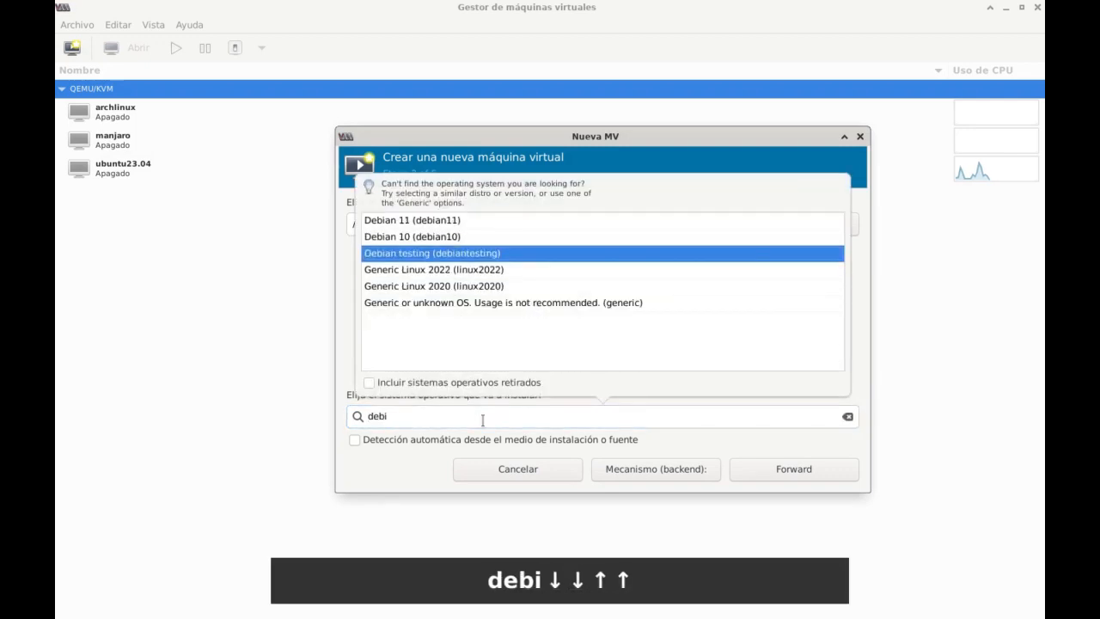
key(Return)
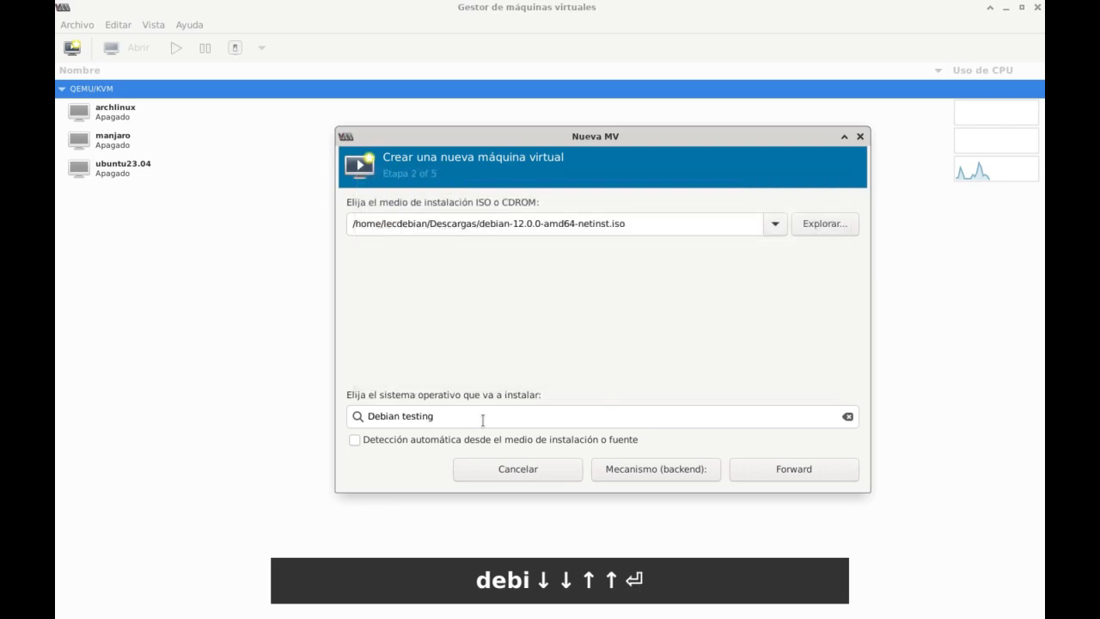
click(785, 468)
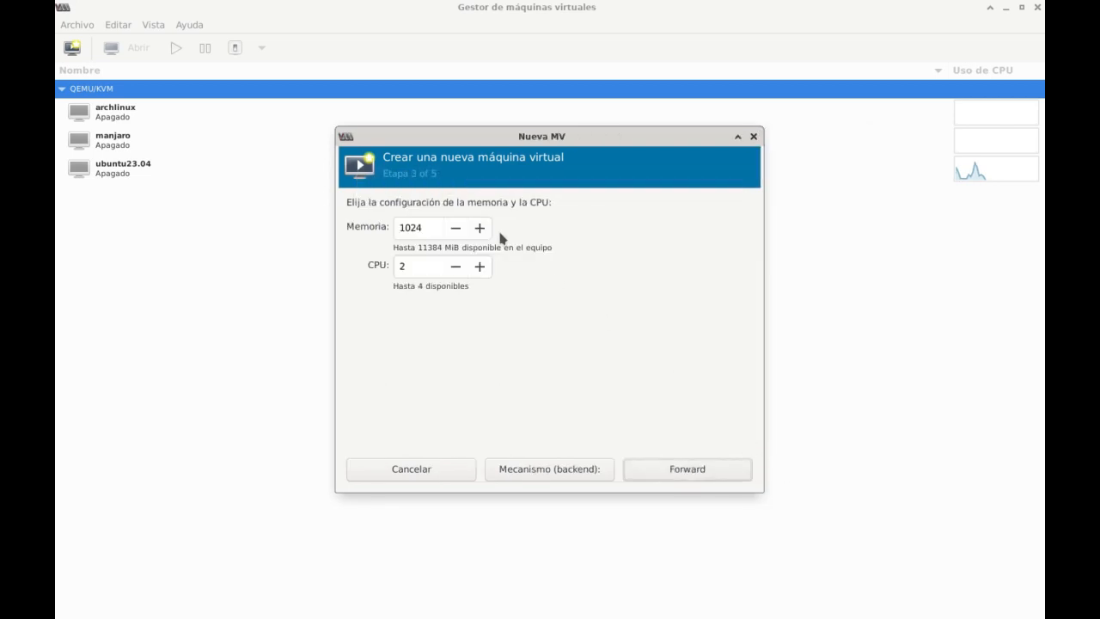
Set the virtual machine's memory to 4096 MiB and continue to the storage settings.
drag(428, 222, 345, 222)
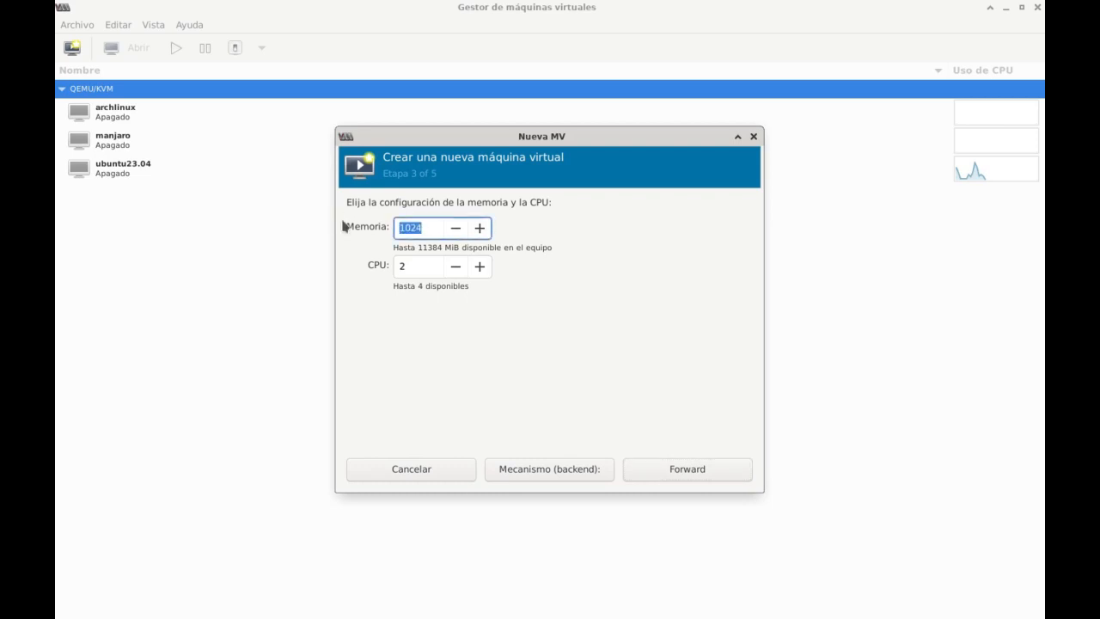
text(4096)
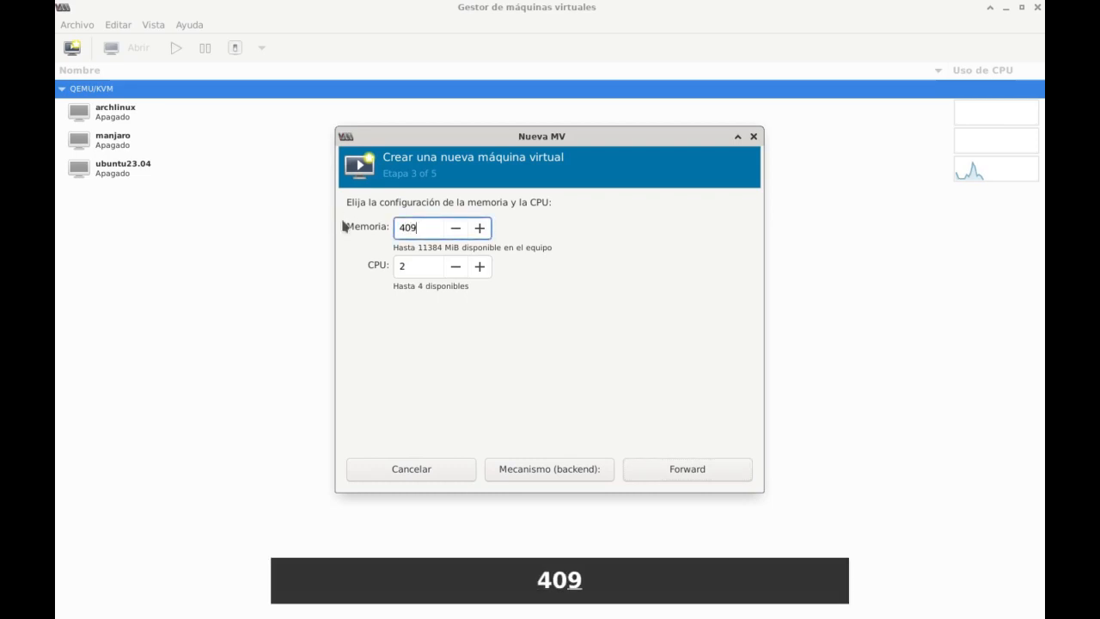
click(670, 474)
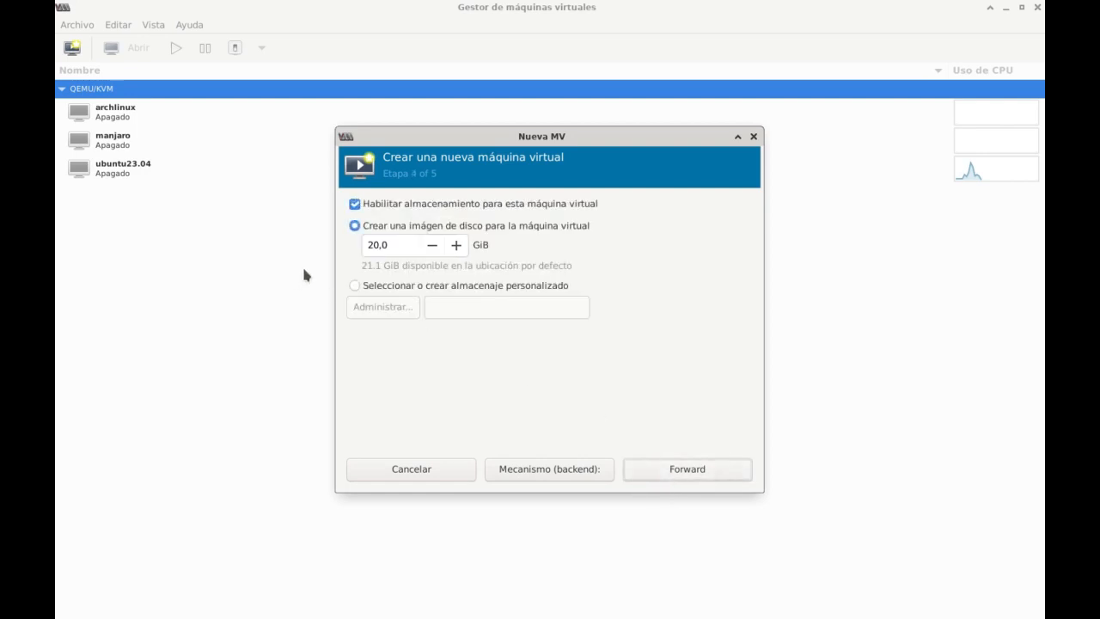
Choose custom storage and start a new qcow2 volume named debian-bookworm in the storage pool called pool.
click(356, 289)
click(377, 313)
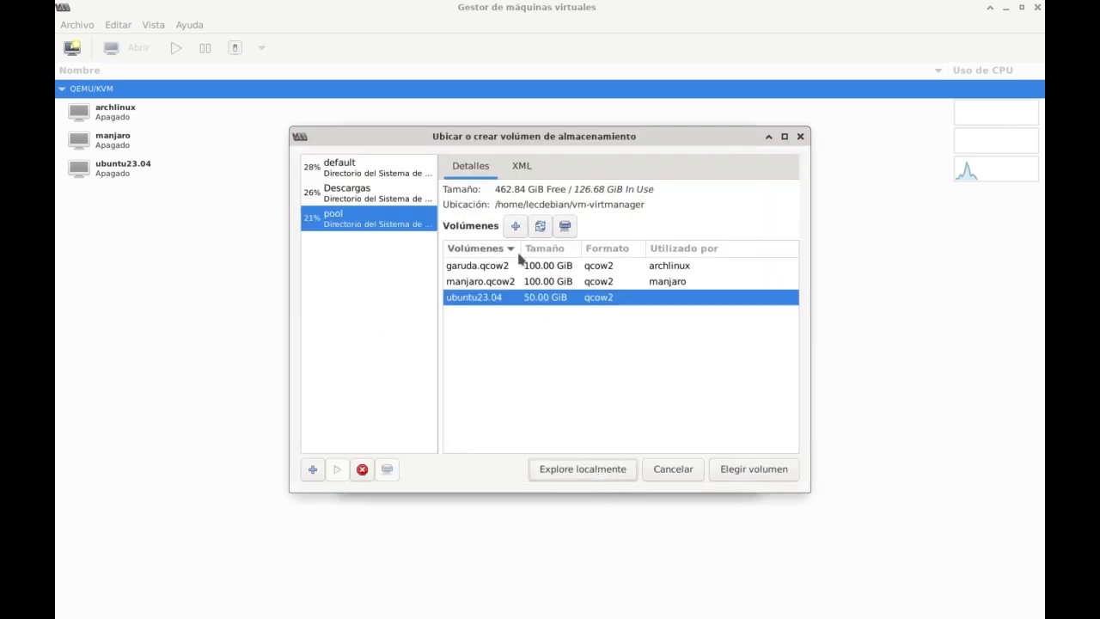
click(515, 226)
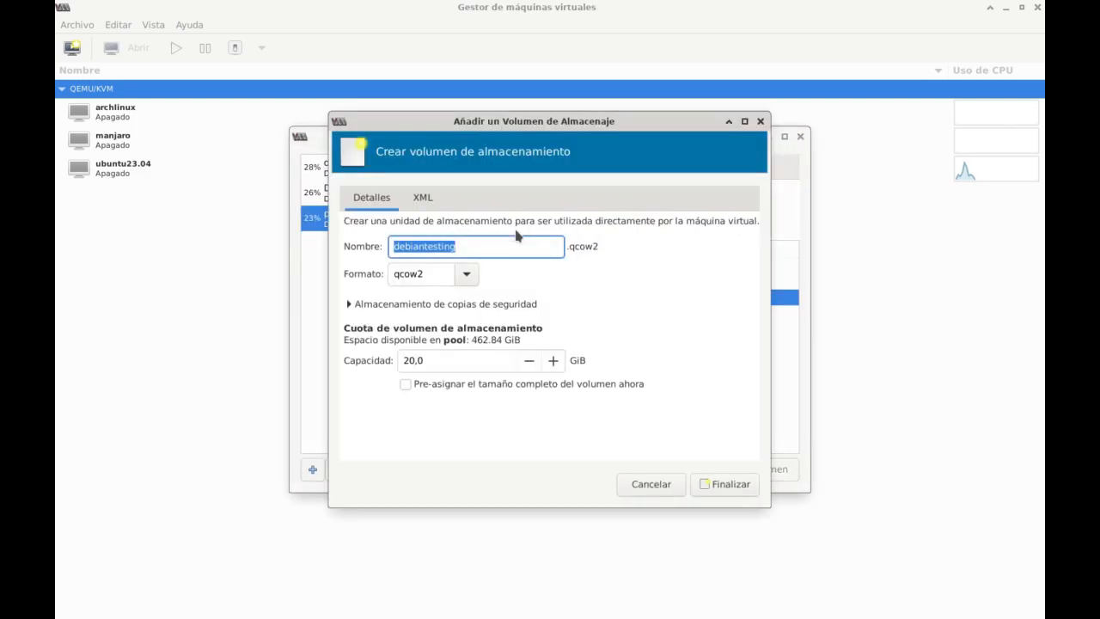
click(490, 250)
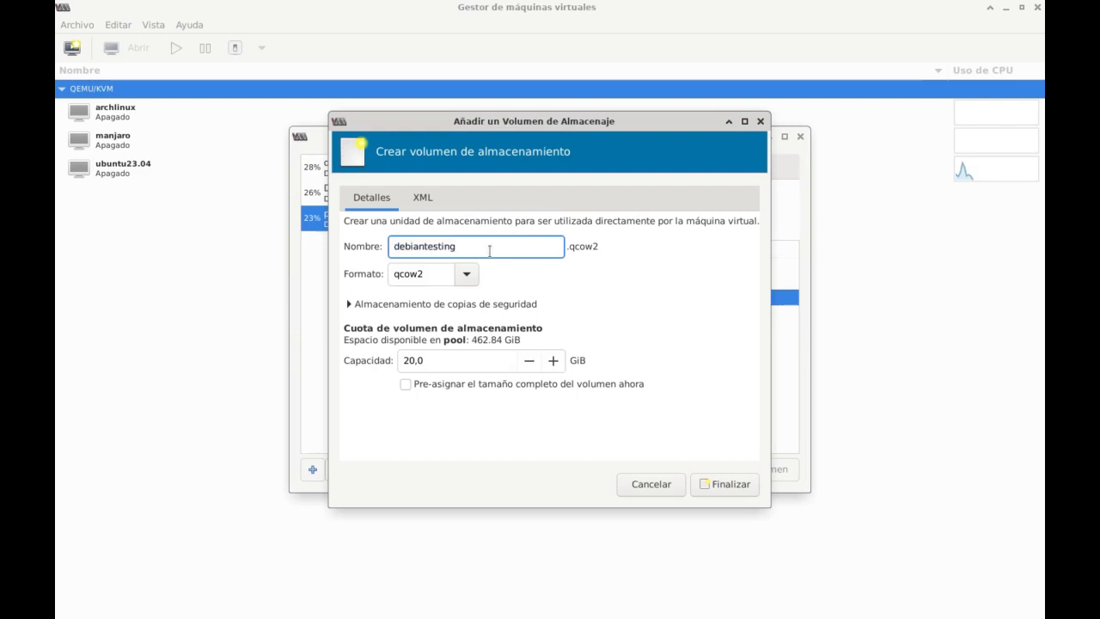
key(BackSpace)
key(BackSpace)
key(BackSpace)
key(BackSpace)
key(BackSpace)
key(BackSpace)
key(BackSpace)
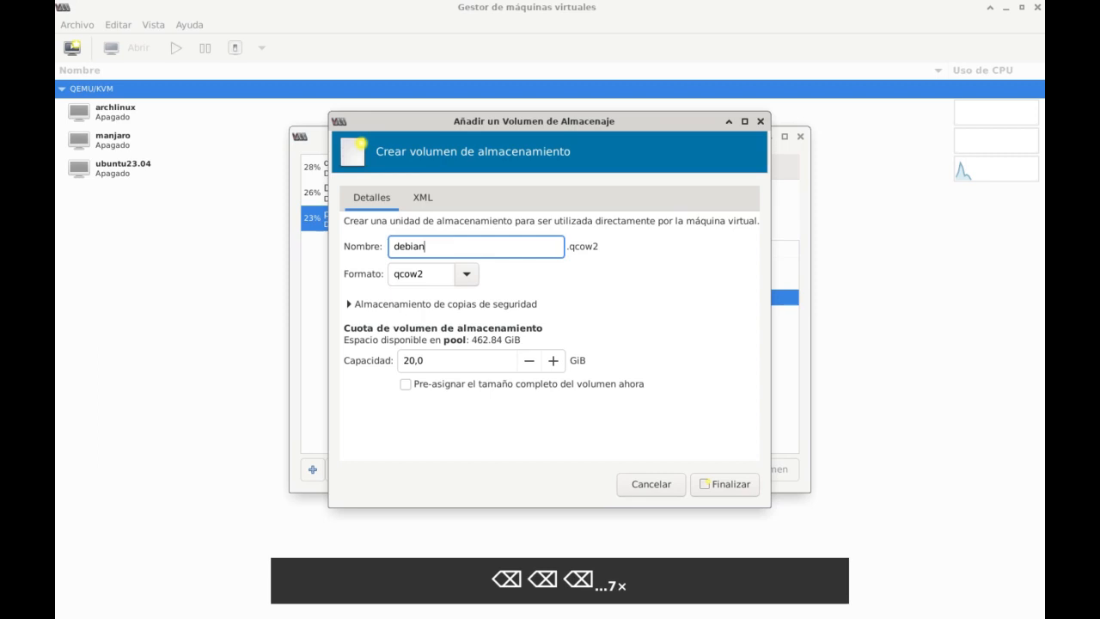
text(-bookwo)
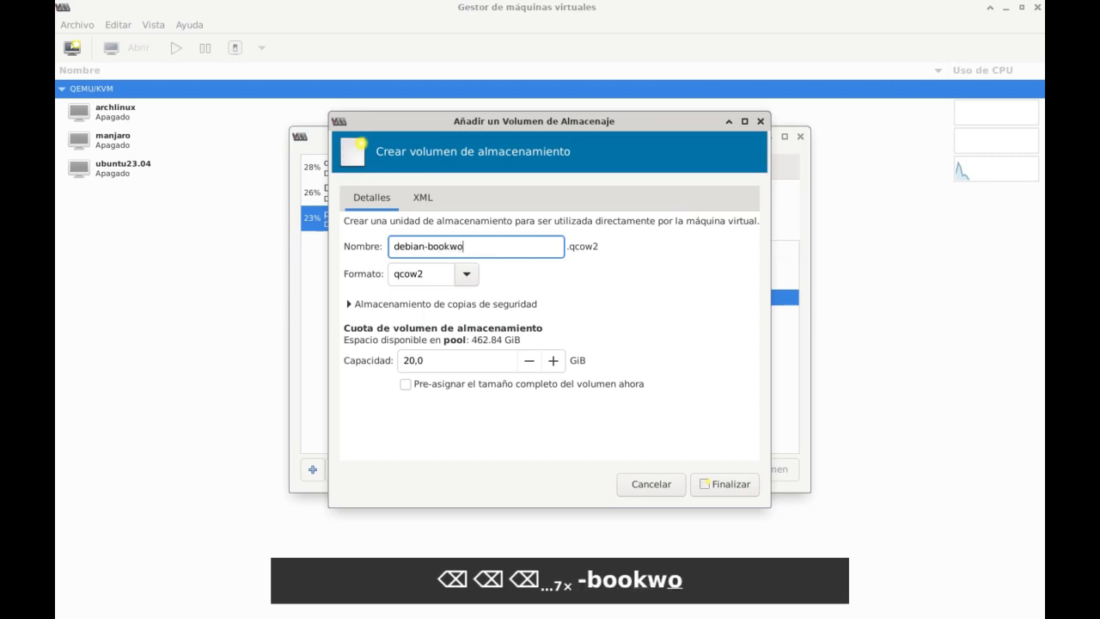
text(rm)
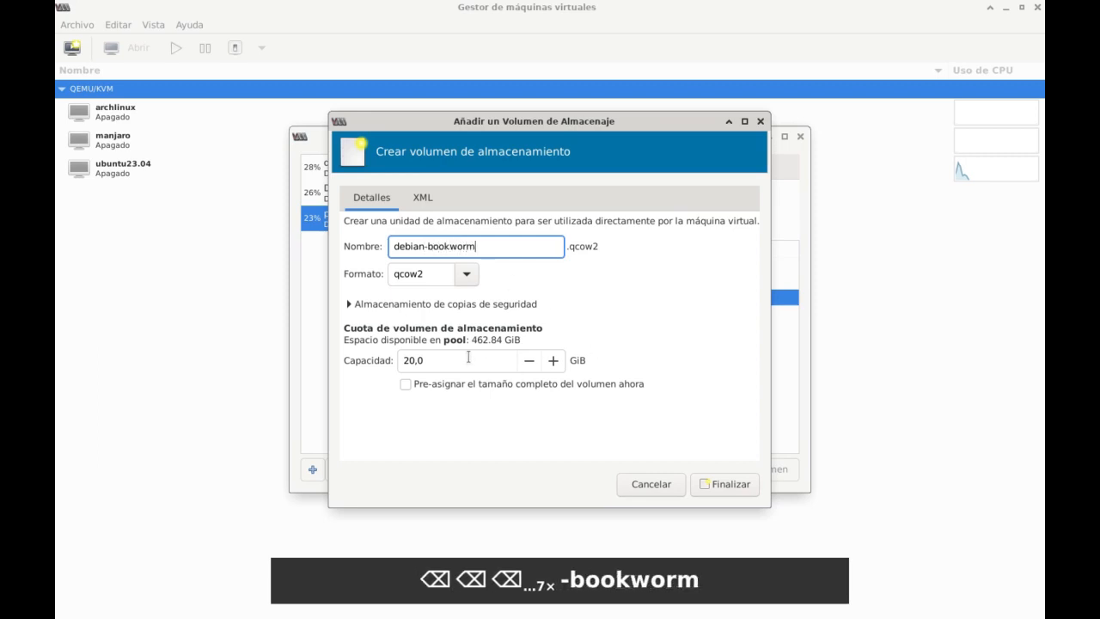
Create the volume with a capacity of 50 GiB and use it as the virtual machine's disk.
drag(468, 357, 307, 354)
text(50)
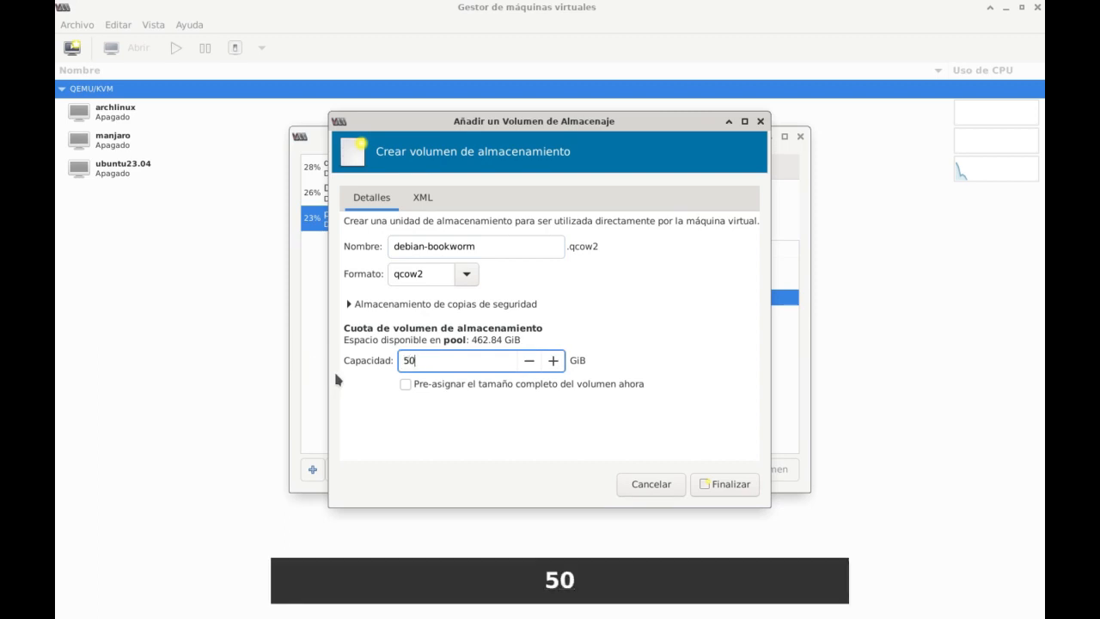
click(724, 484)
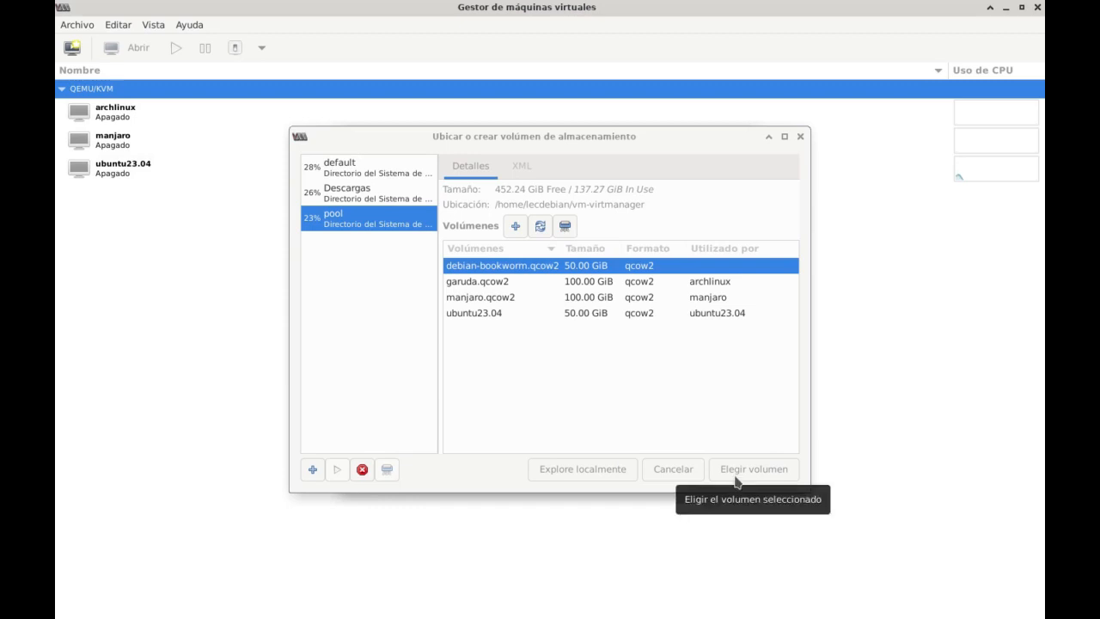
click(736, 482)
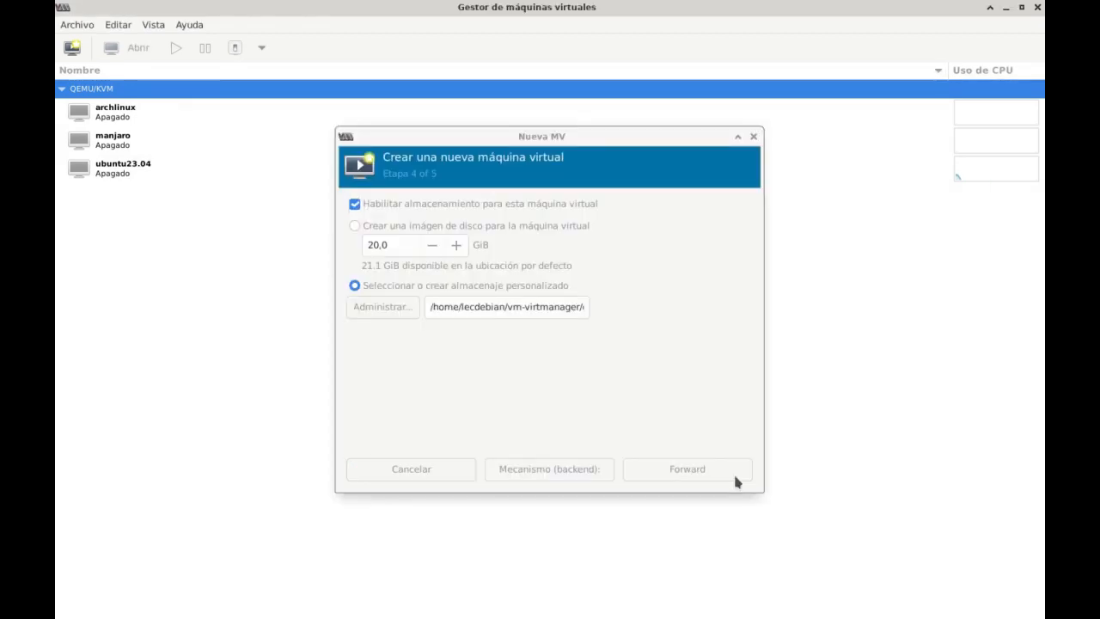
click(687, 469)
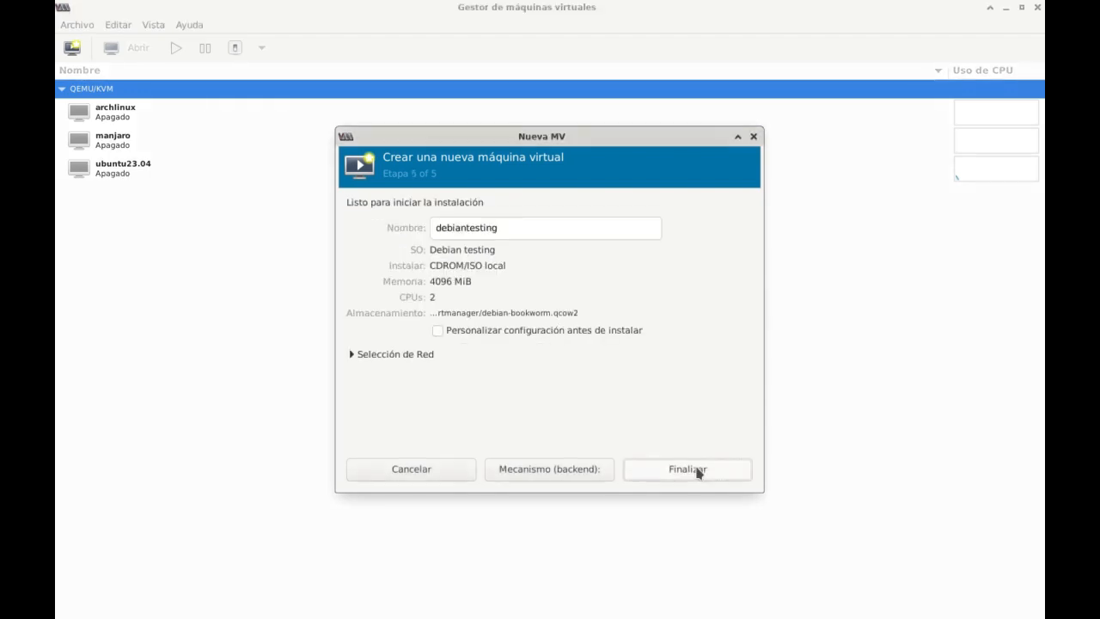
Name the virtual machine debian-bookworm and finish the wizard with configuration customization before installation enabled.
click(516, 229)
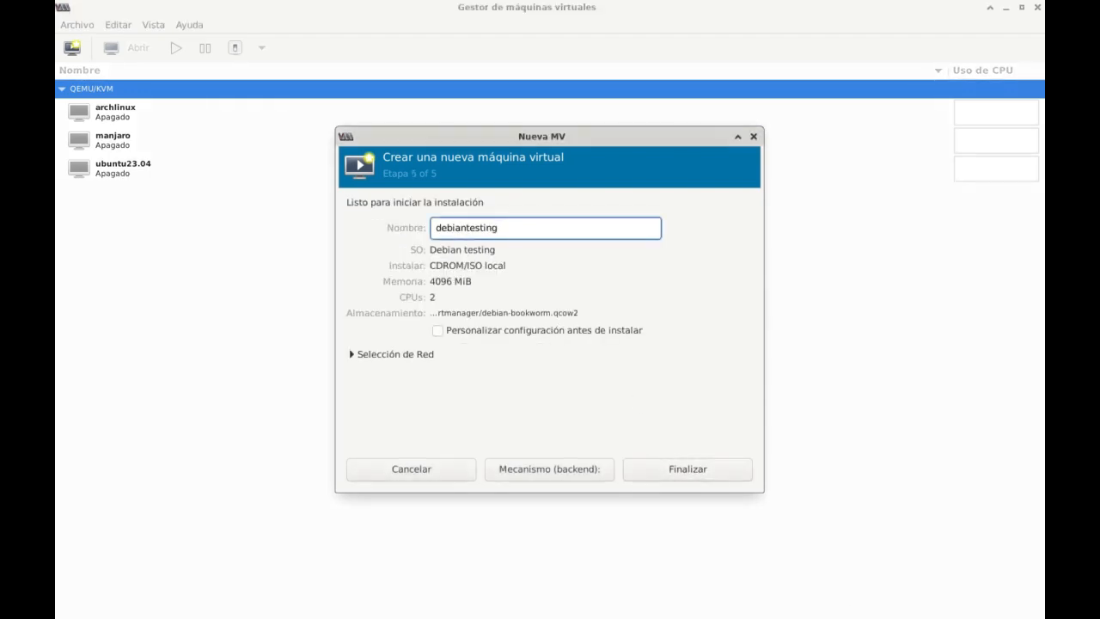
key(BackSpace)
key(BackSpace)
key(BackSpace)
key(BackSpace)
key(BackSpace)
key(BackSpace)
key(BackSpace)
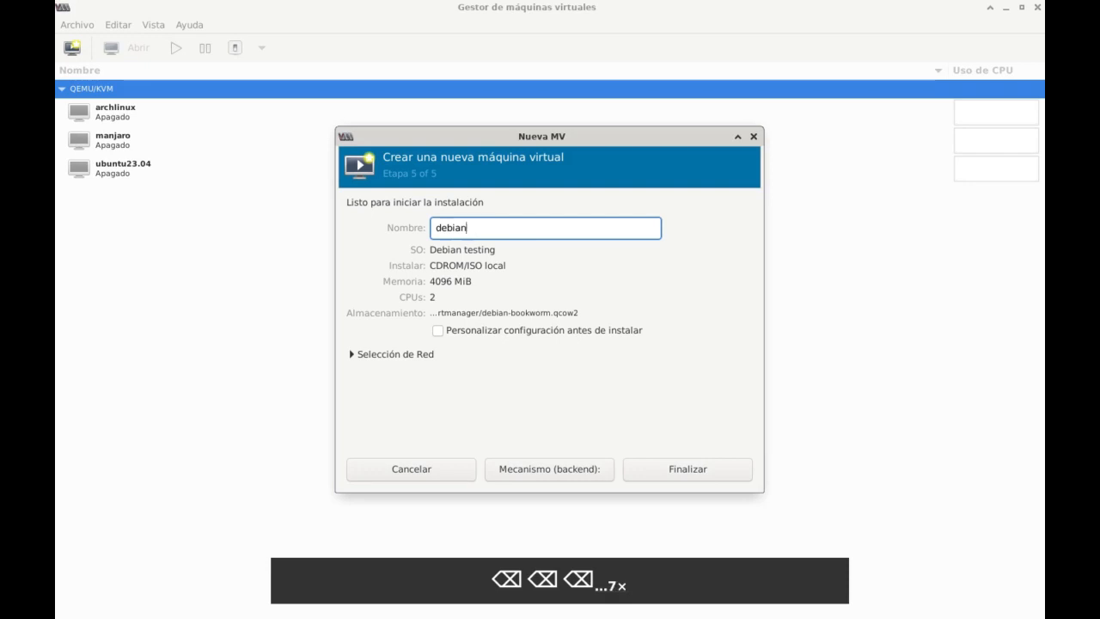
text(-bookwo)
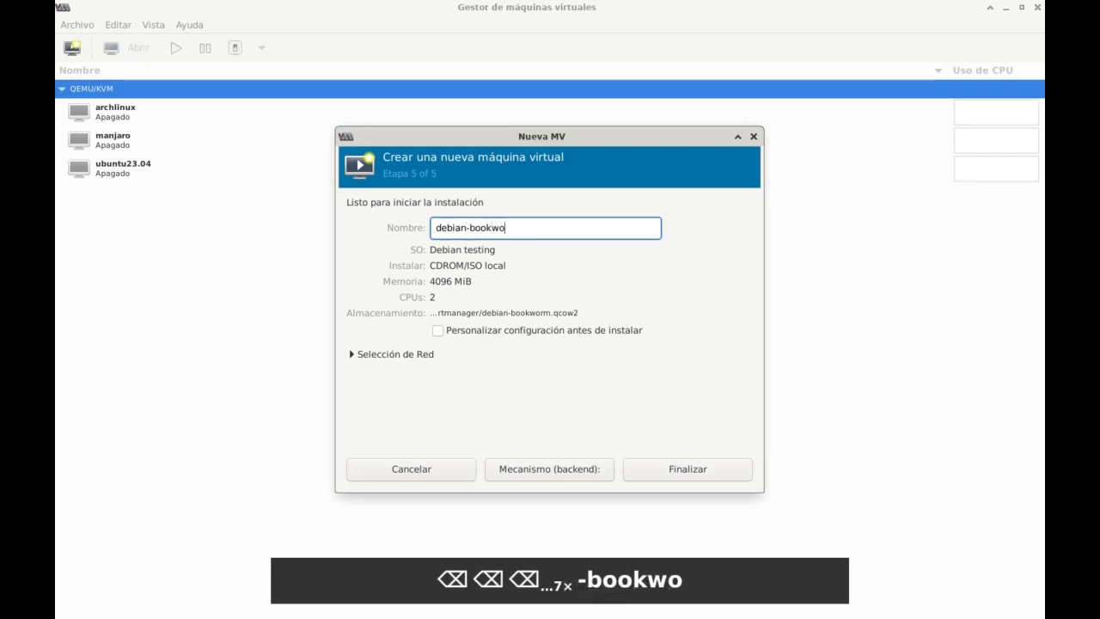
text(rm)
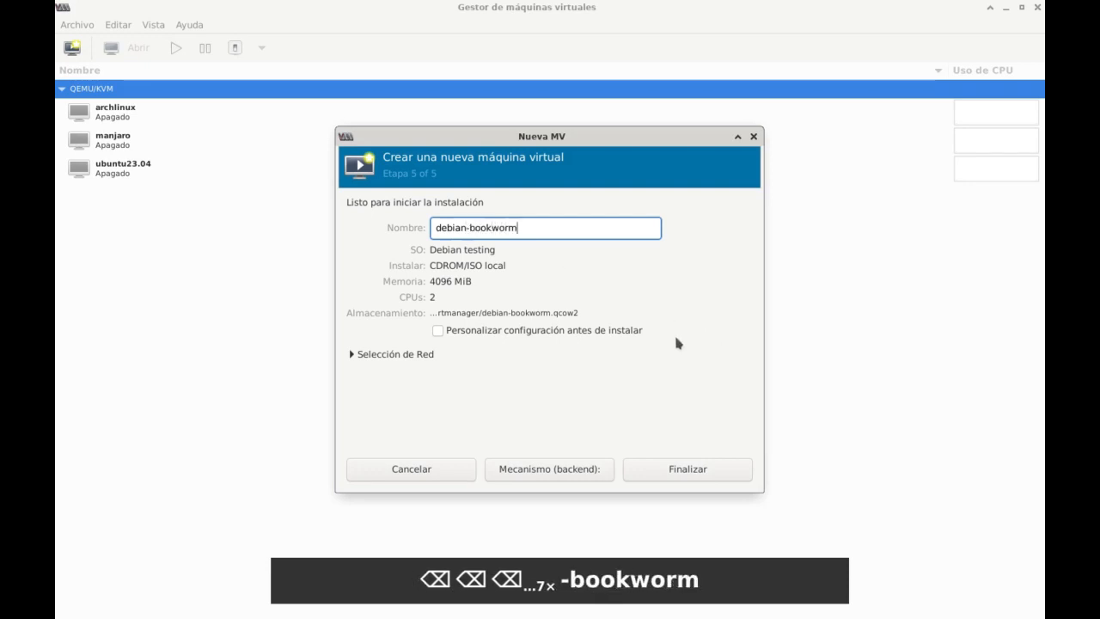
click(481, 334)
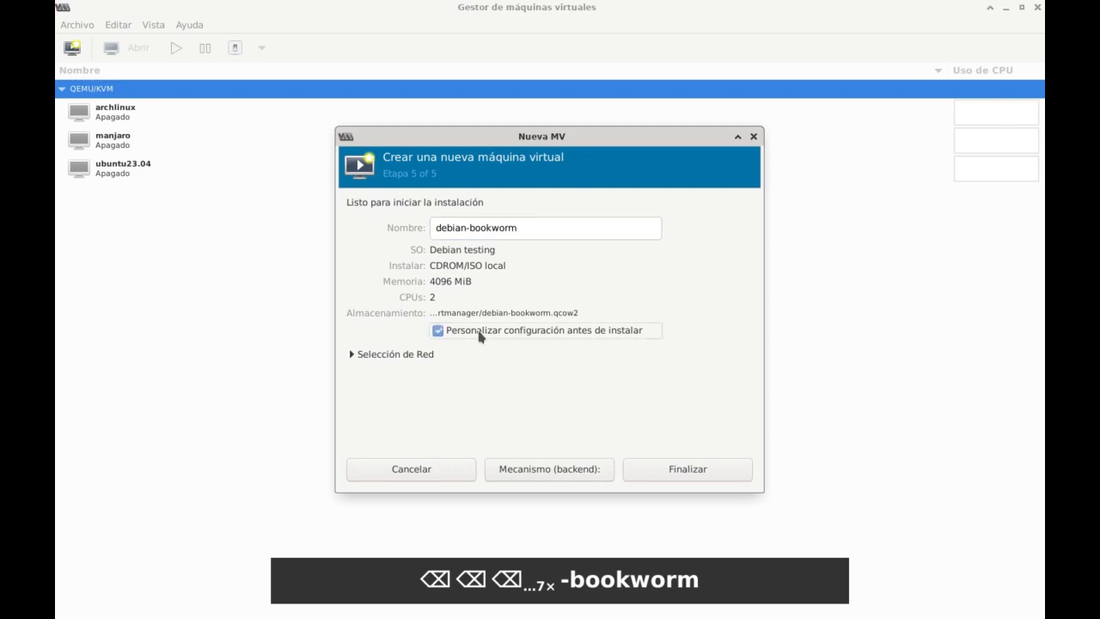
click(669, 469)
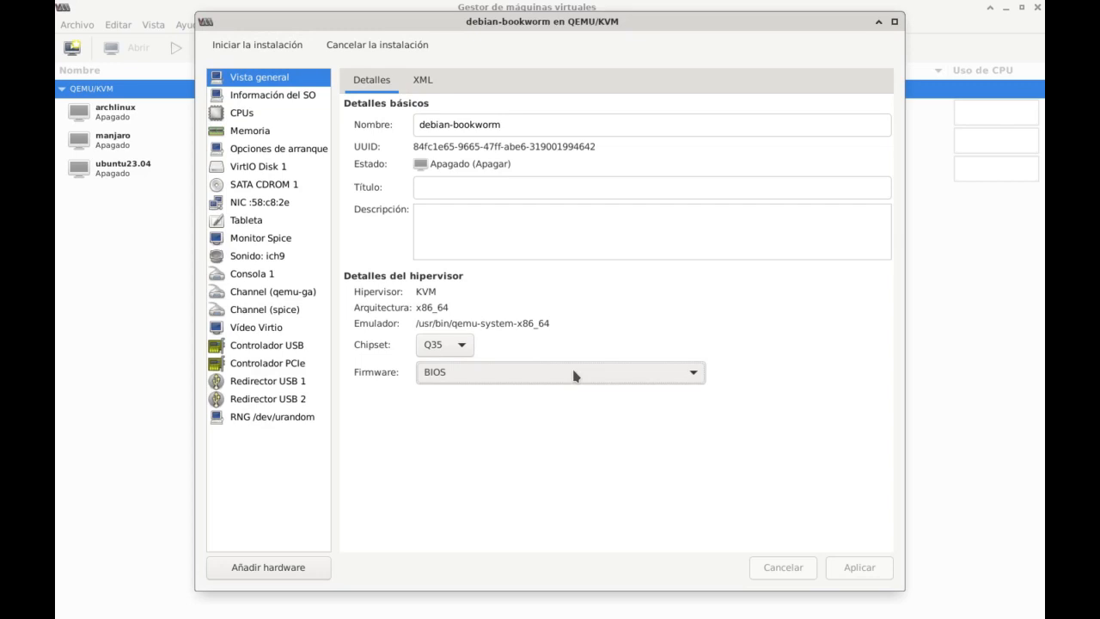
Apply the firmware UEFI x86_64: /usr/share/OVMF/OVMF_CODE_4M.fd and begin the installation.
click(575, 374)
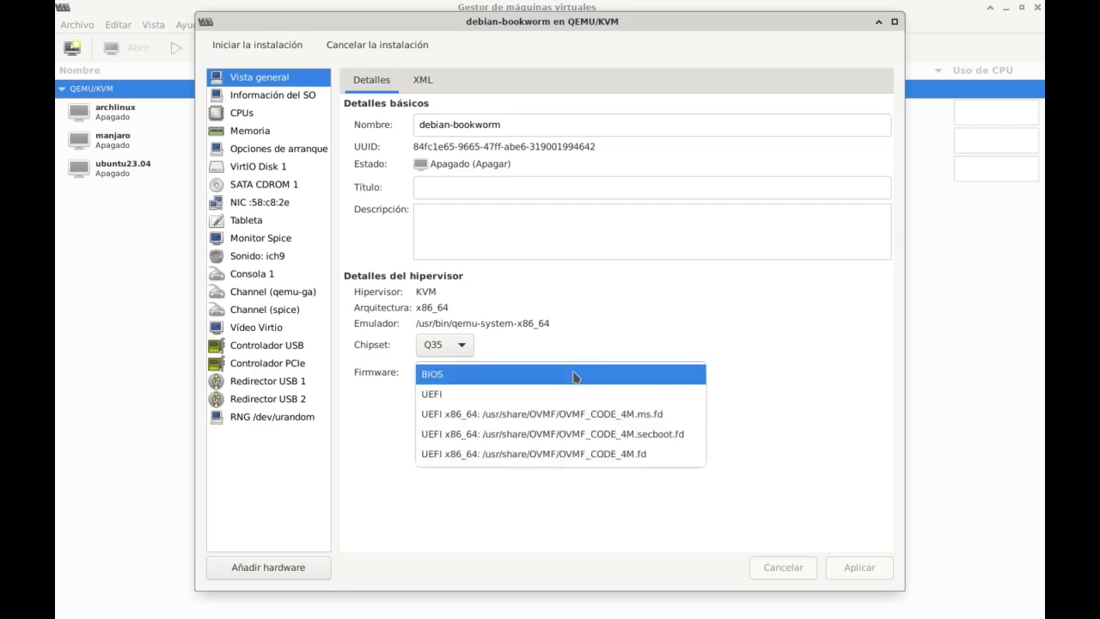
click(583, 452)
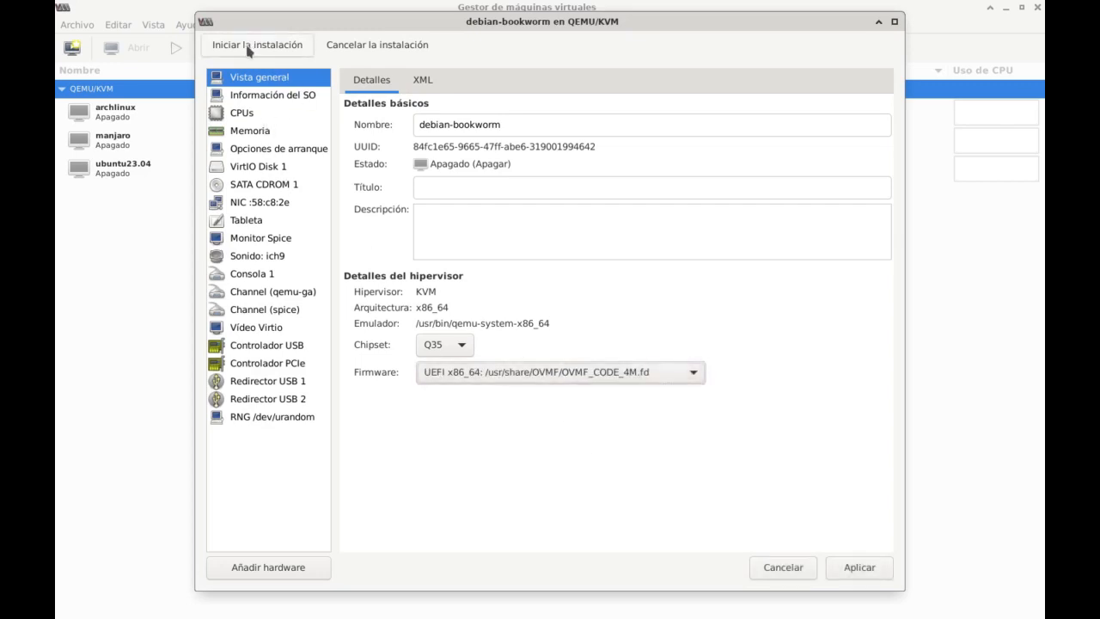
click(856, 568)
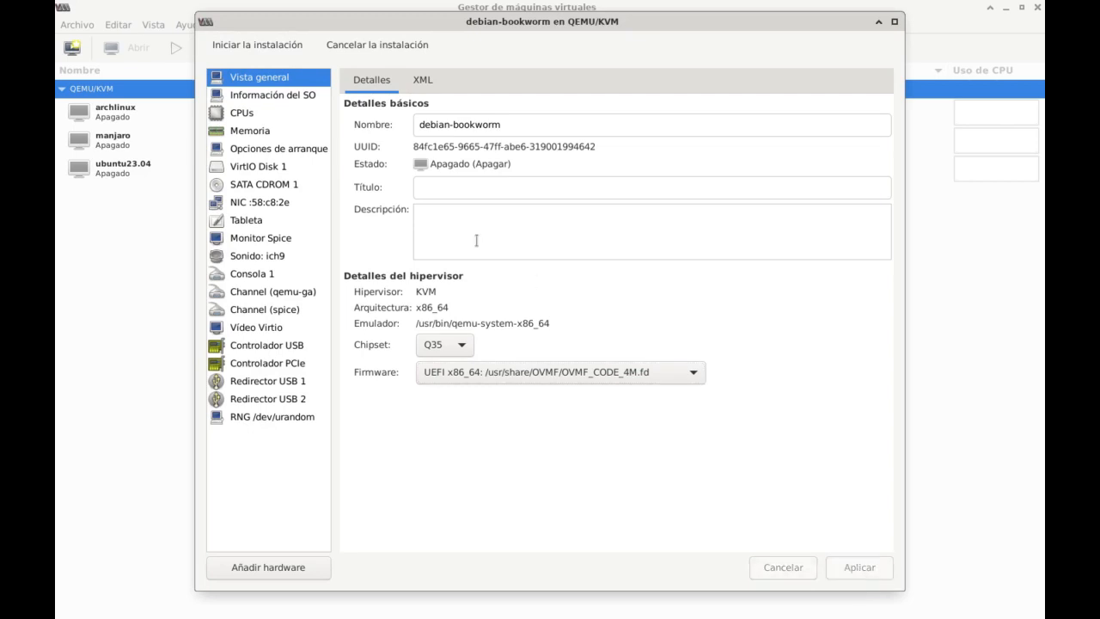
click(239, 52)
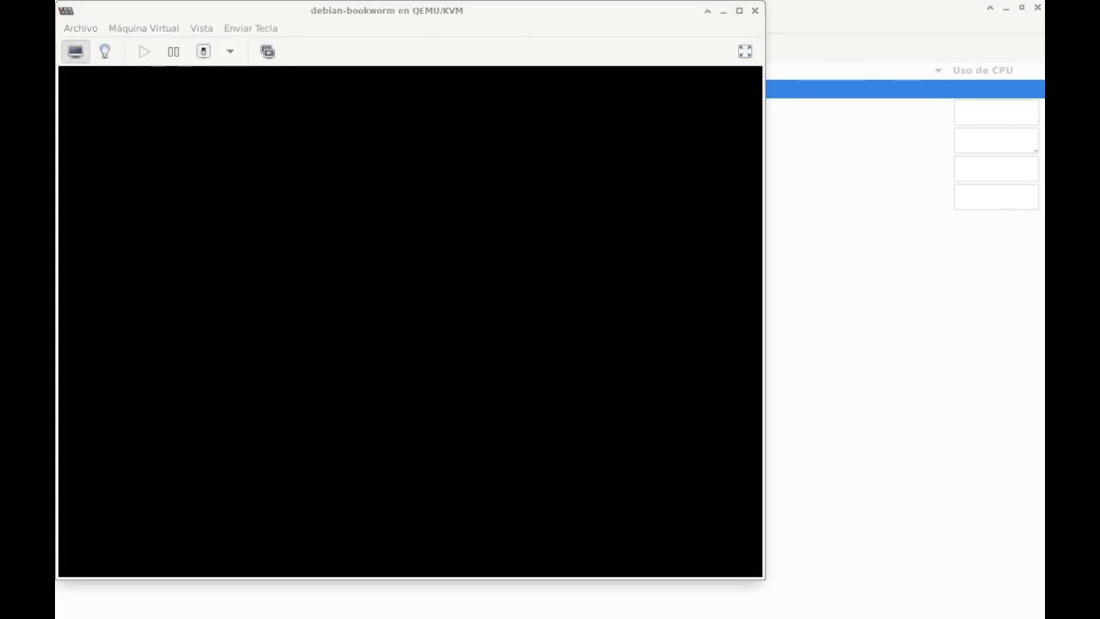
Maximize the virtual machine's window, switch it to full screen and highlight Install in the Debian installer menu.
click(739, 10)
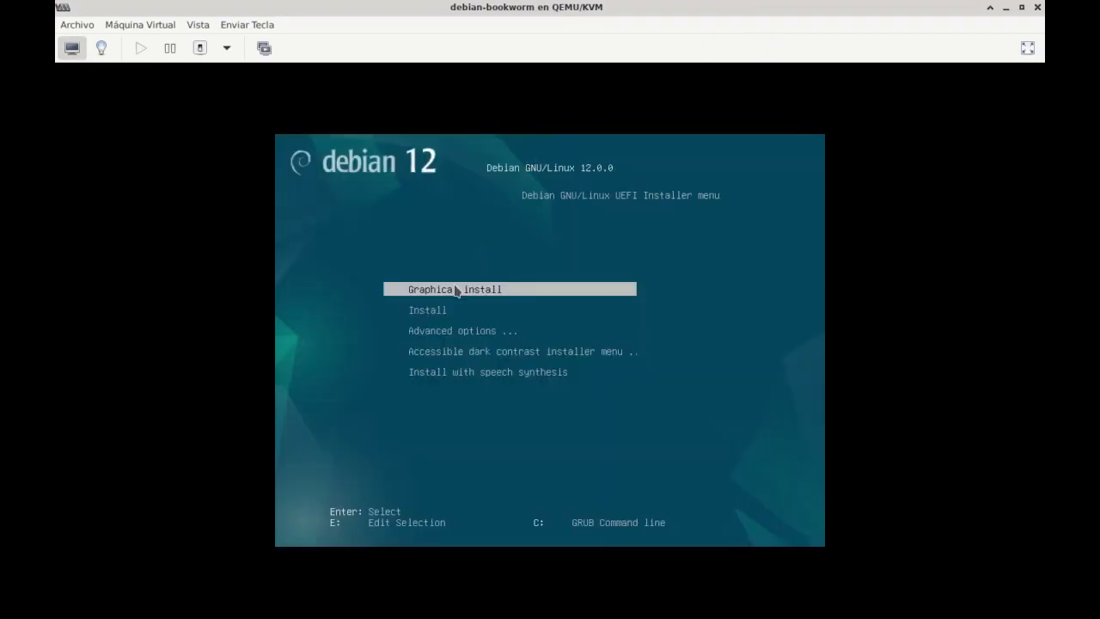
key(Down)
key(Up)
click(195, 26)
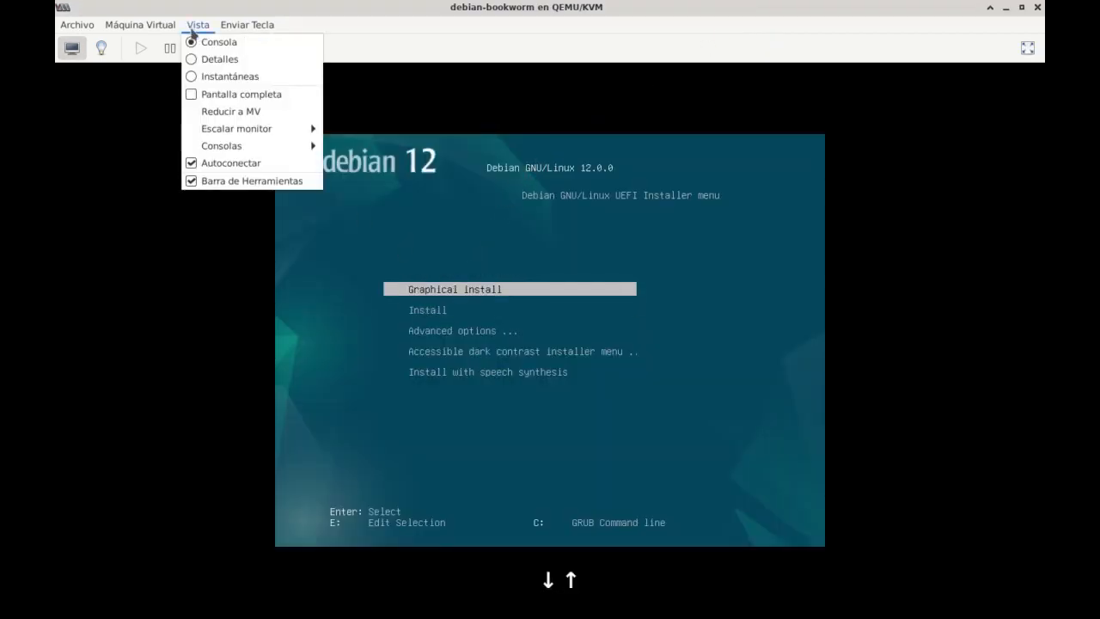
click(220, 96)
key(Down)
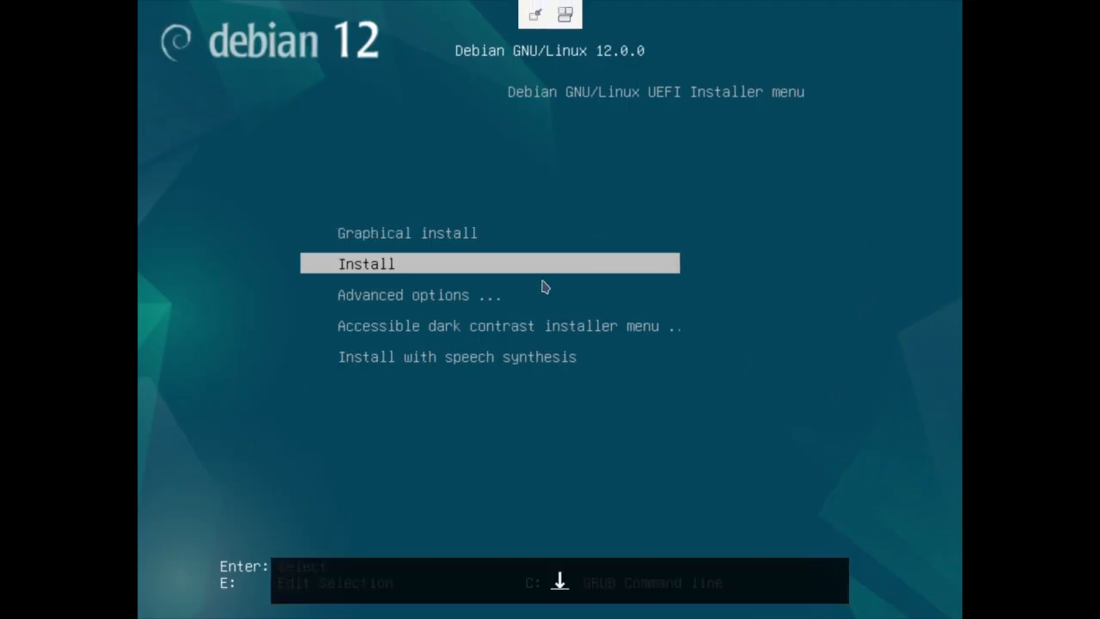
Start the graphical install and choose Spanish as the installation language.
key(Up)
key(Return)
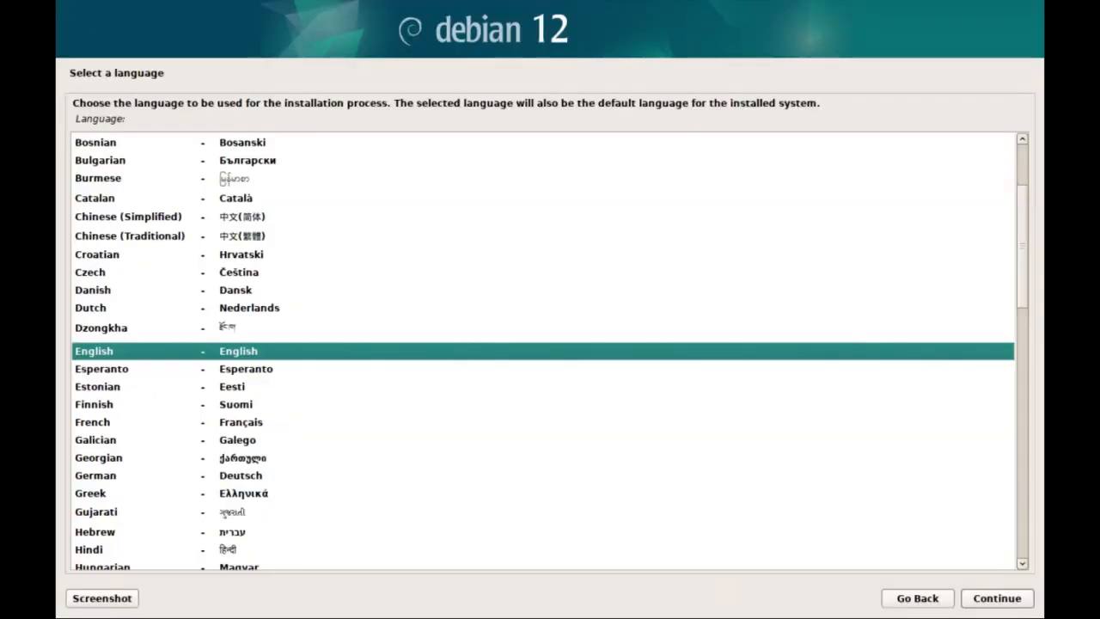
scroll(284, 305, down, 13)
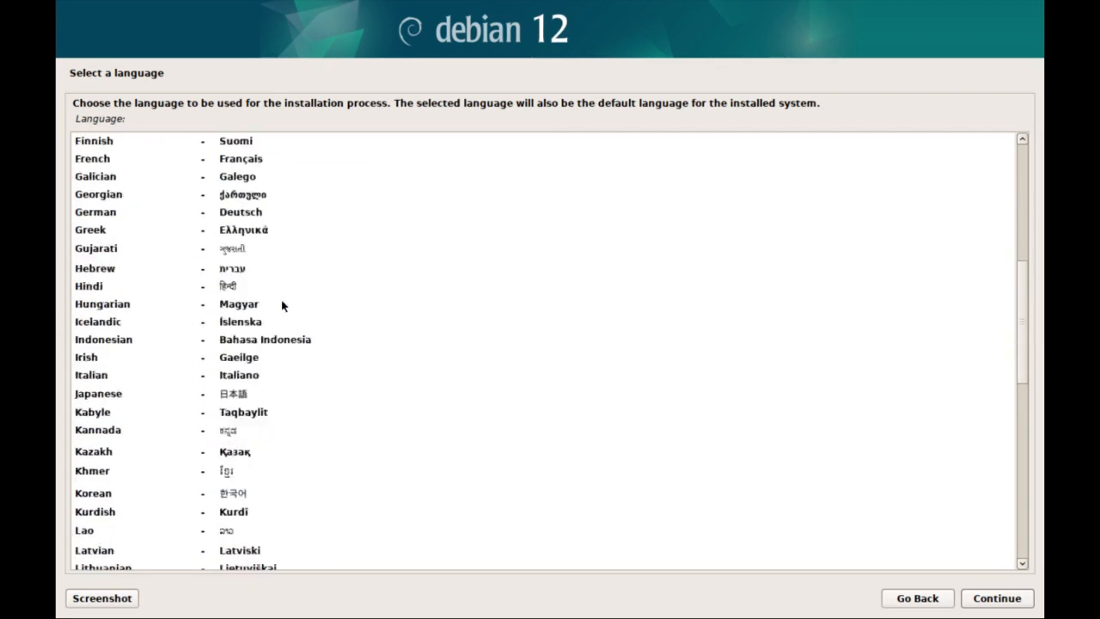
scroll(283, 305, down, 4)
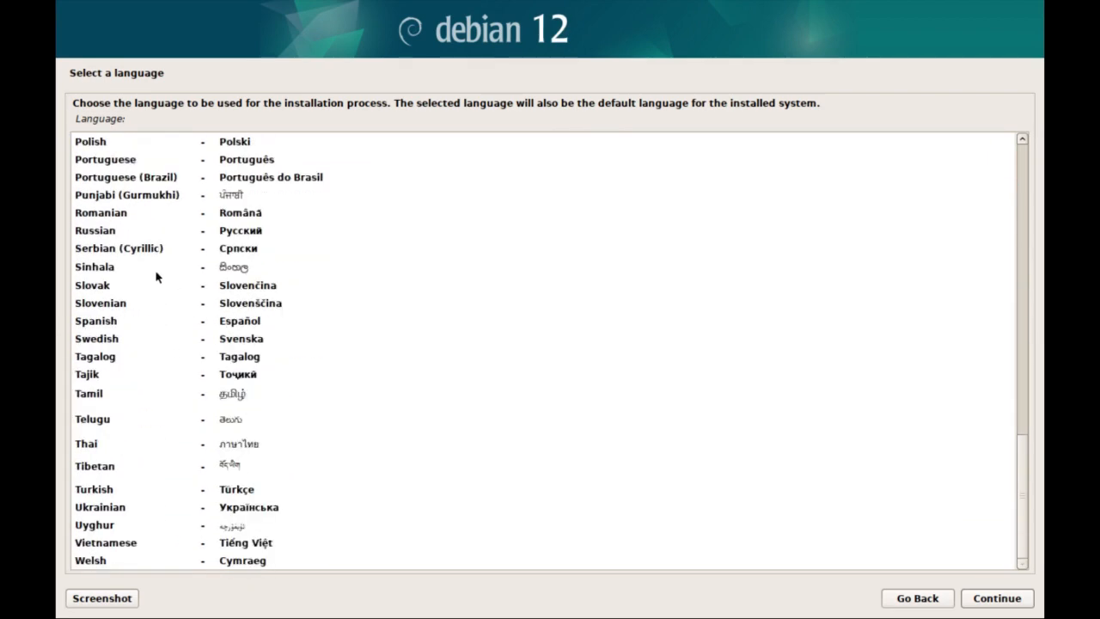
click(134, 324)
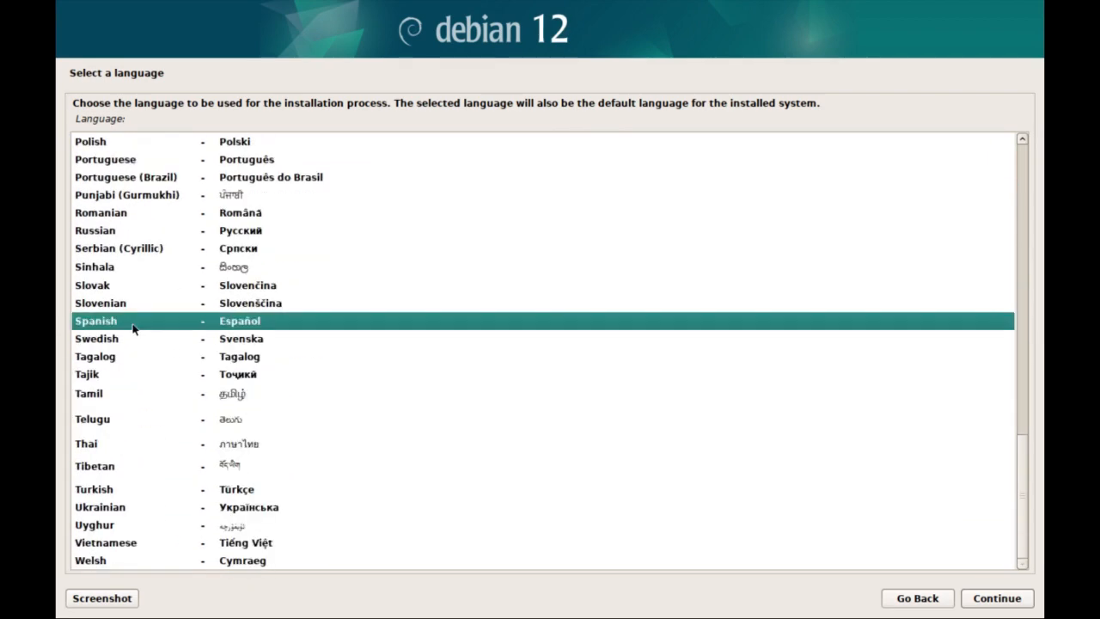
click(999, 599)
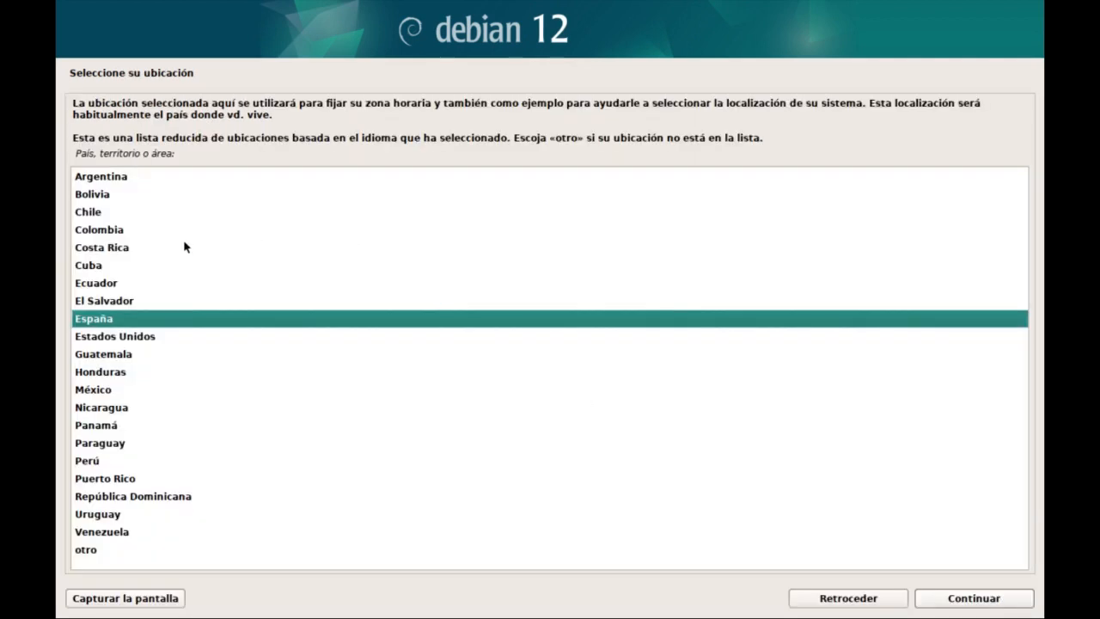
Set the location to Colombia and the keyboard map to Español.
click(113, 237)
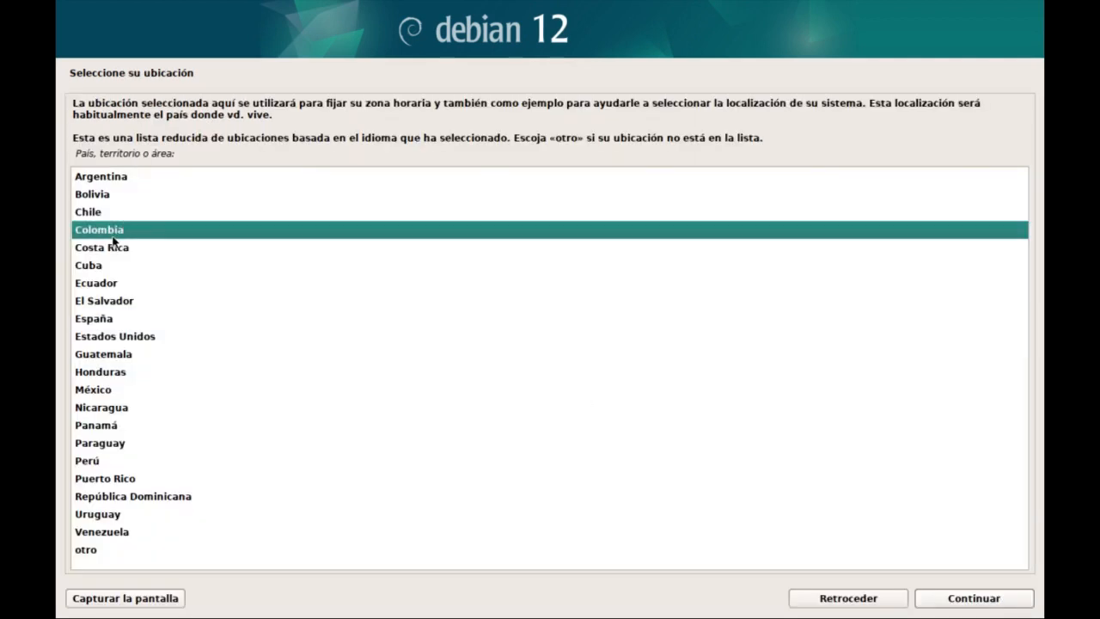
click(947, 599)
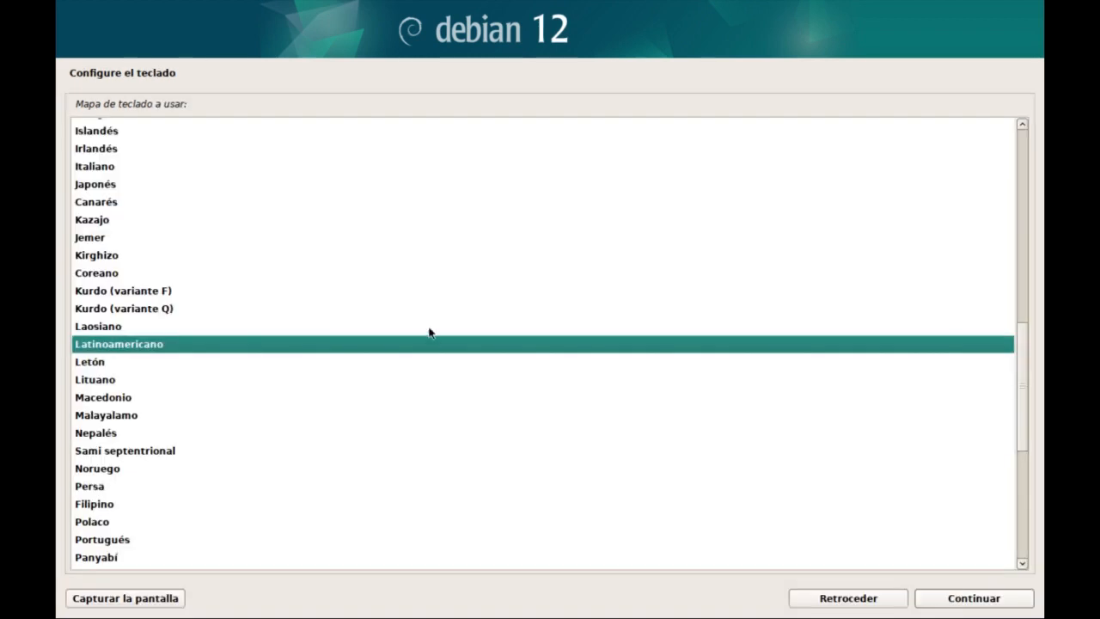
scroll(262, 284, down, 1)
scroll(262, 285, up, 2)
scroll(261, 284, up, 3)
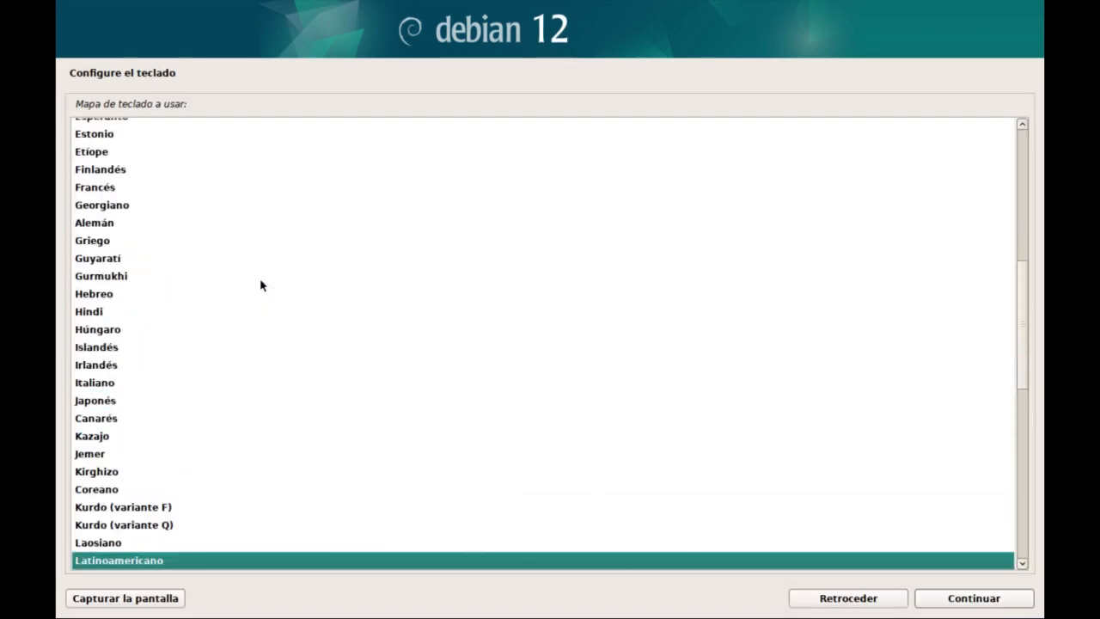
scroll(261, 284, up, 2)
scroll(261, 284, up, 1)
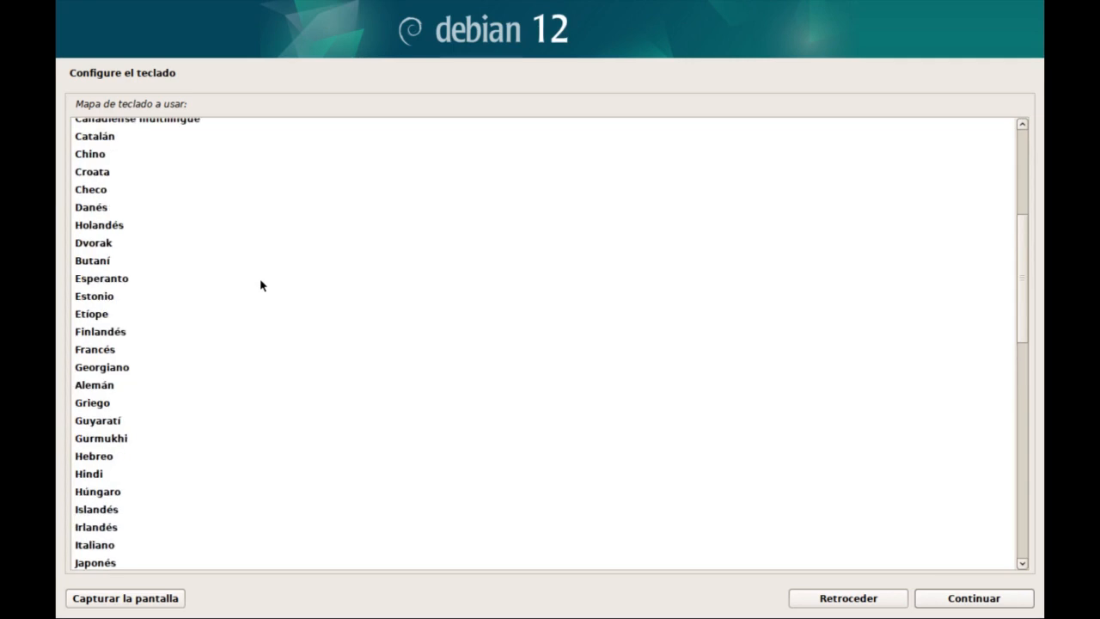
scroll(260, 286, down, 10)
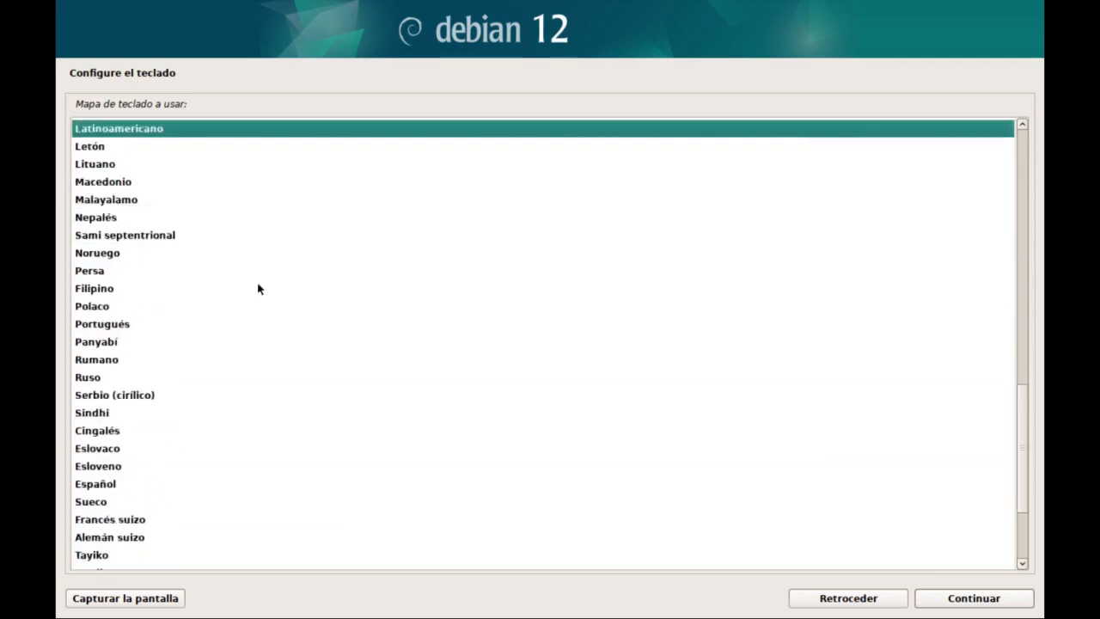
scroll(258, 289, down, 1)
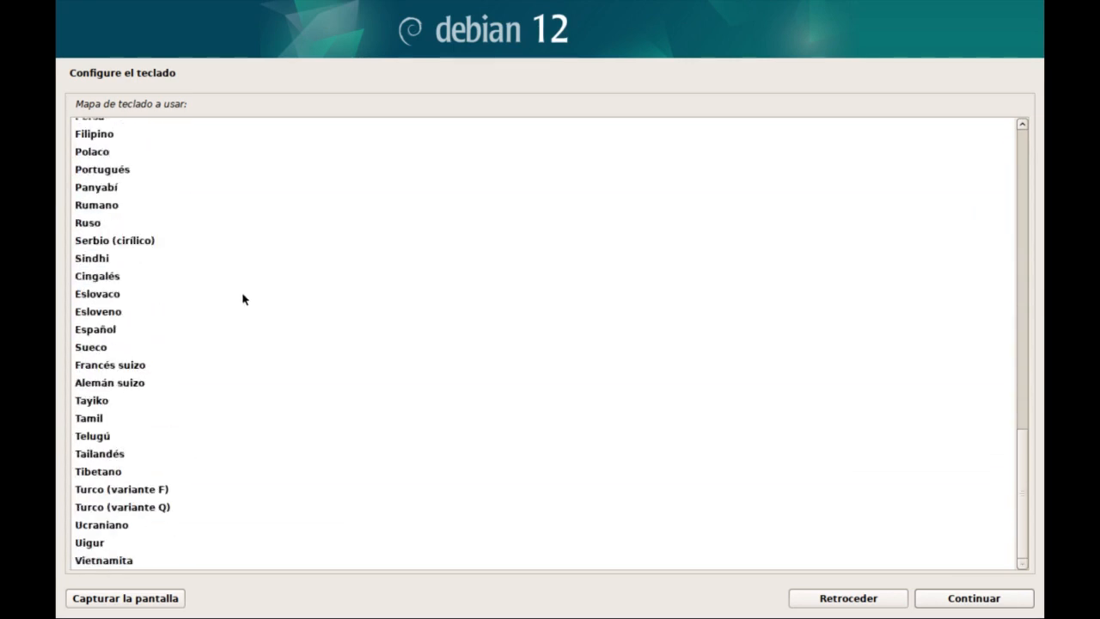
click(96, 327)
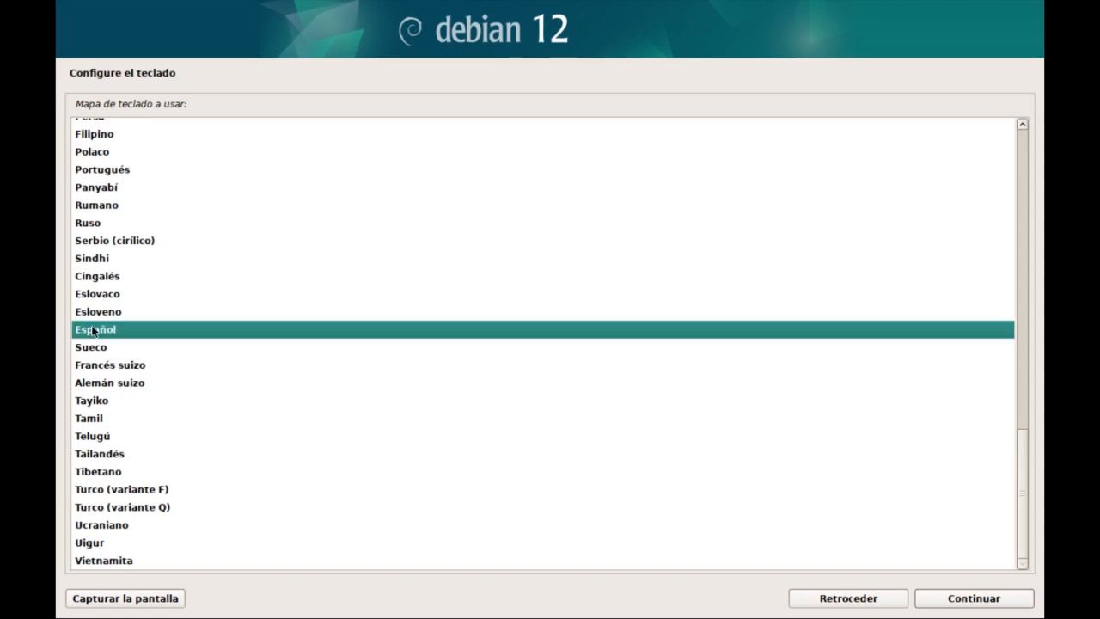
click(973, 598)
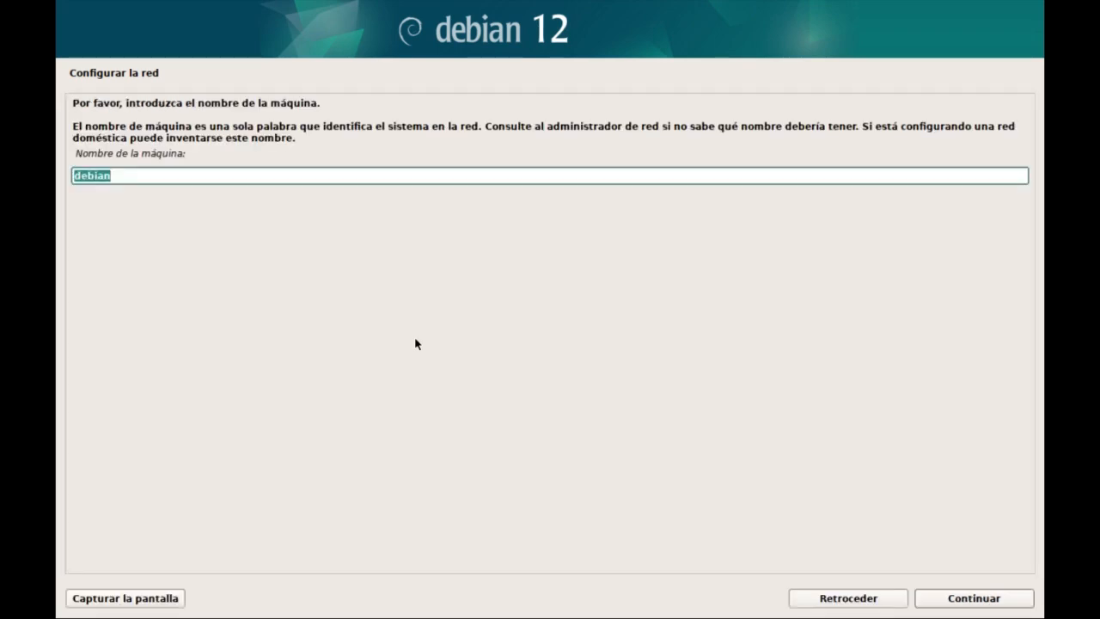
Accept debian as the machine name, leaving the domain name and the superuser password blank.
key(Return)
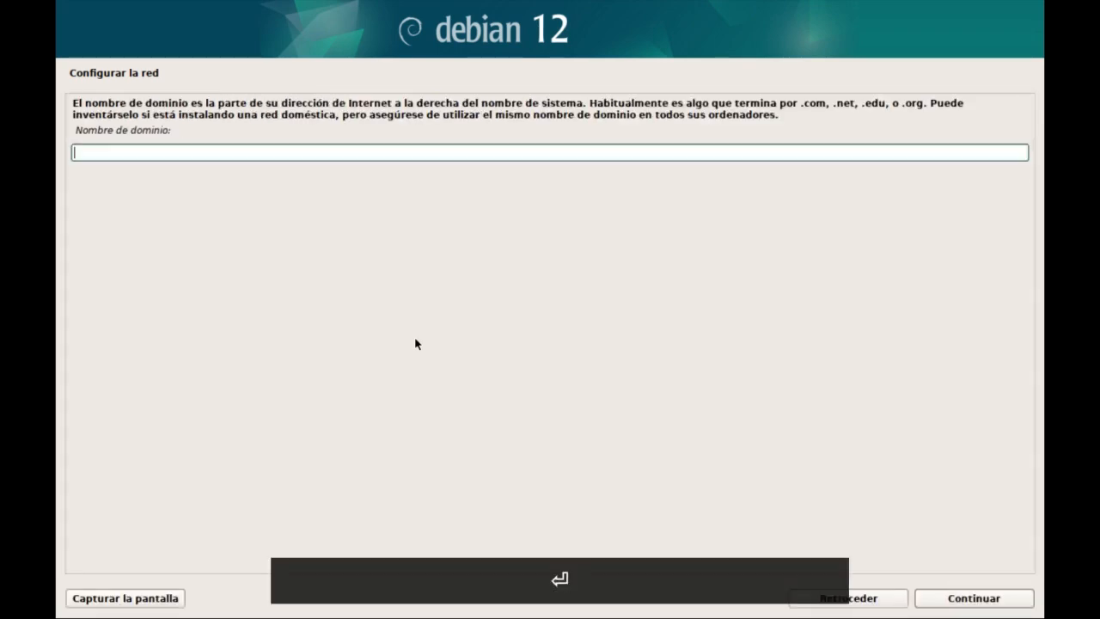
key(Return)
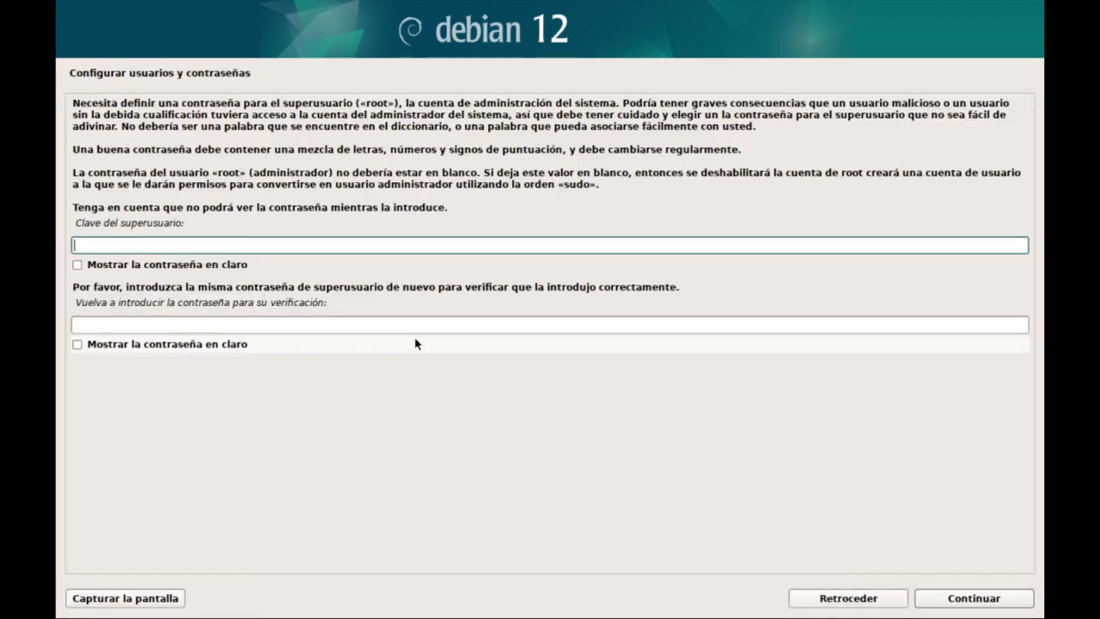
key(Return)
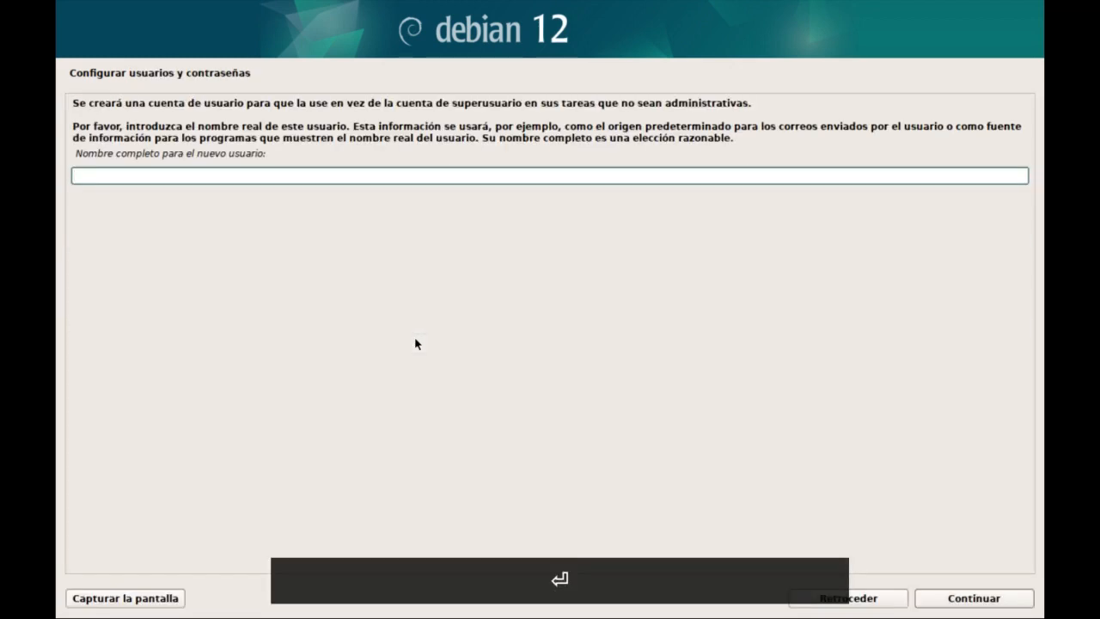
Create the new user account with the full name Linux en Casa and the username linuxencasa.
text(Linux en Casa)
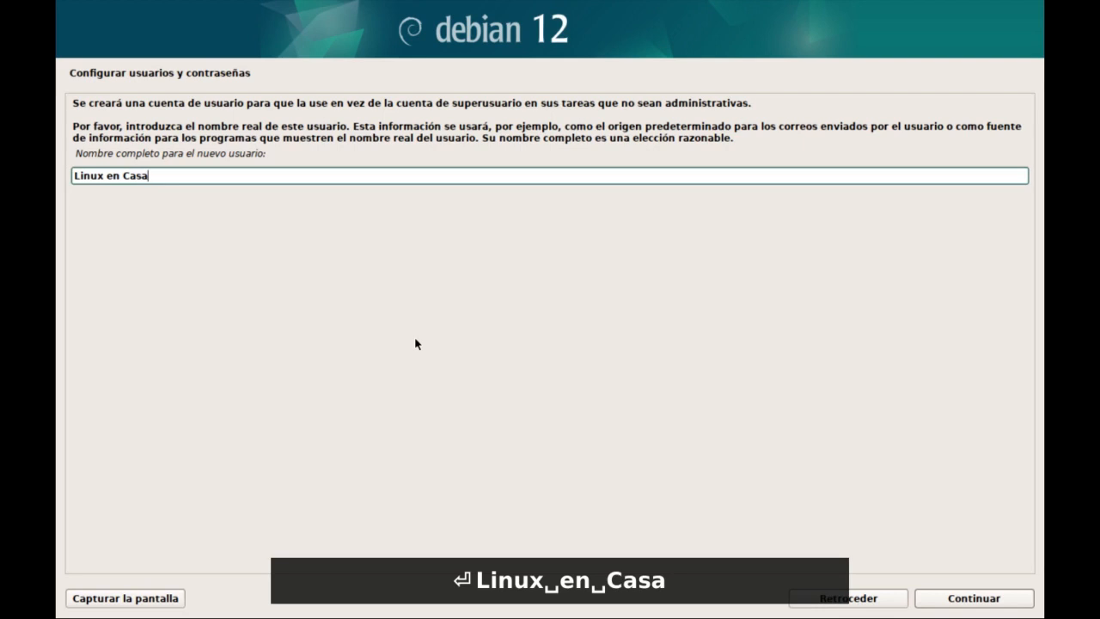
key(Return)
text(l)
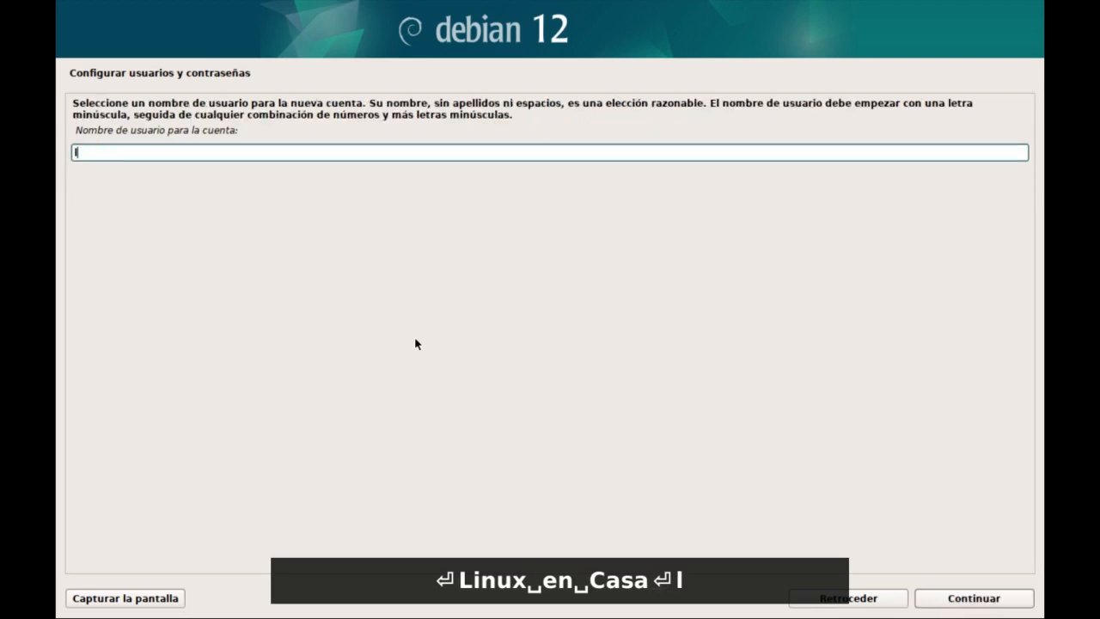
text(inuxencasa)
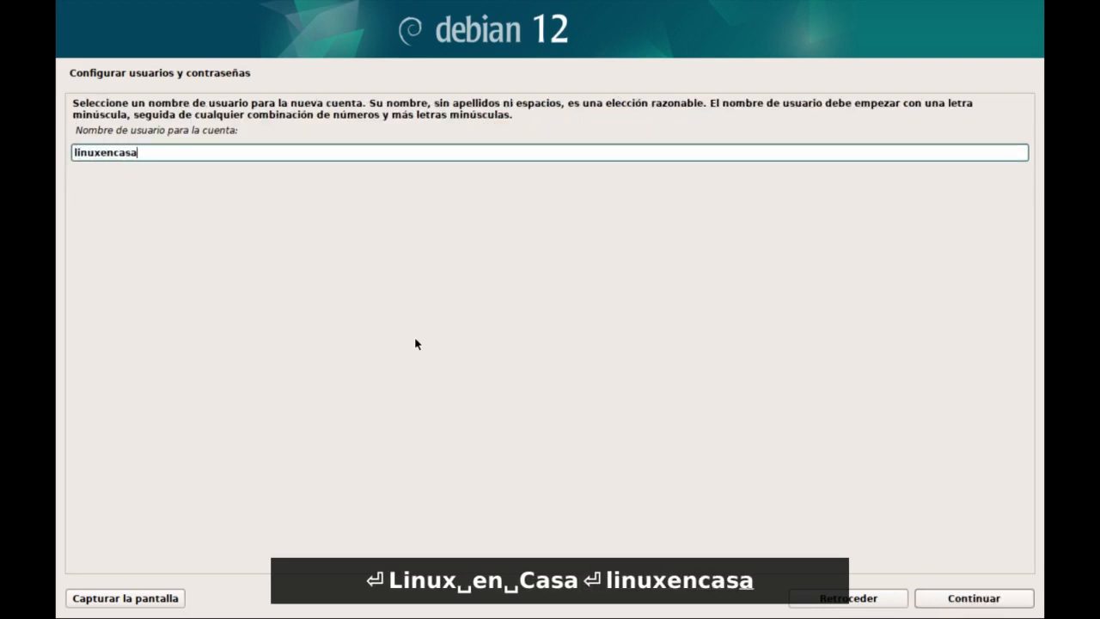
key(Return)
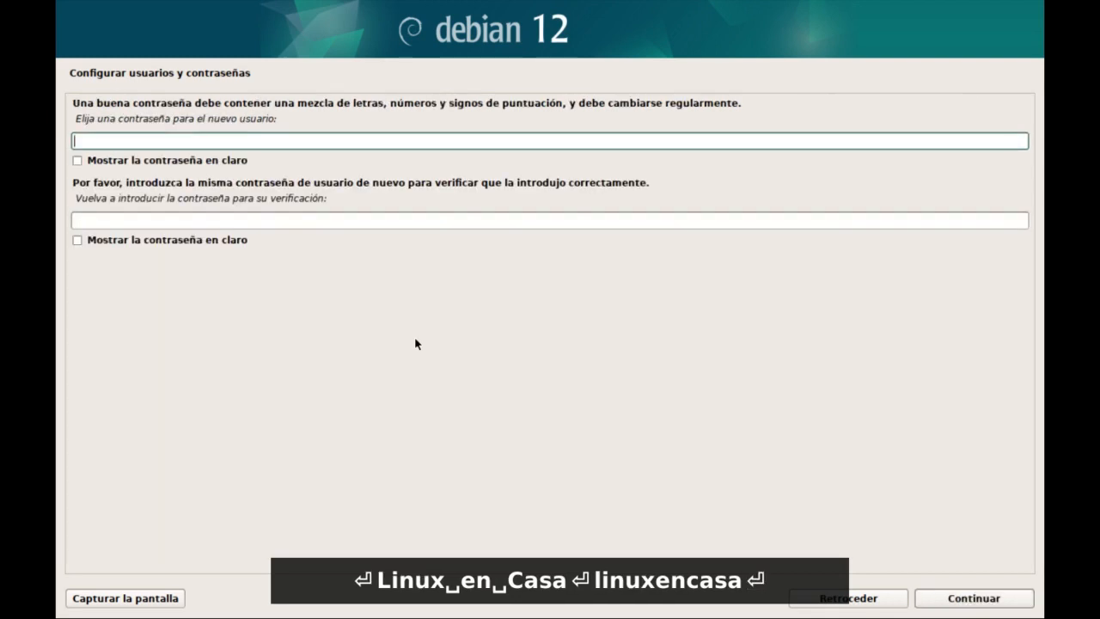
Enter the new user's password, repeat it for verification and continue with the installation.
text(linux)
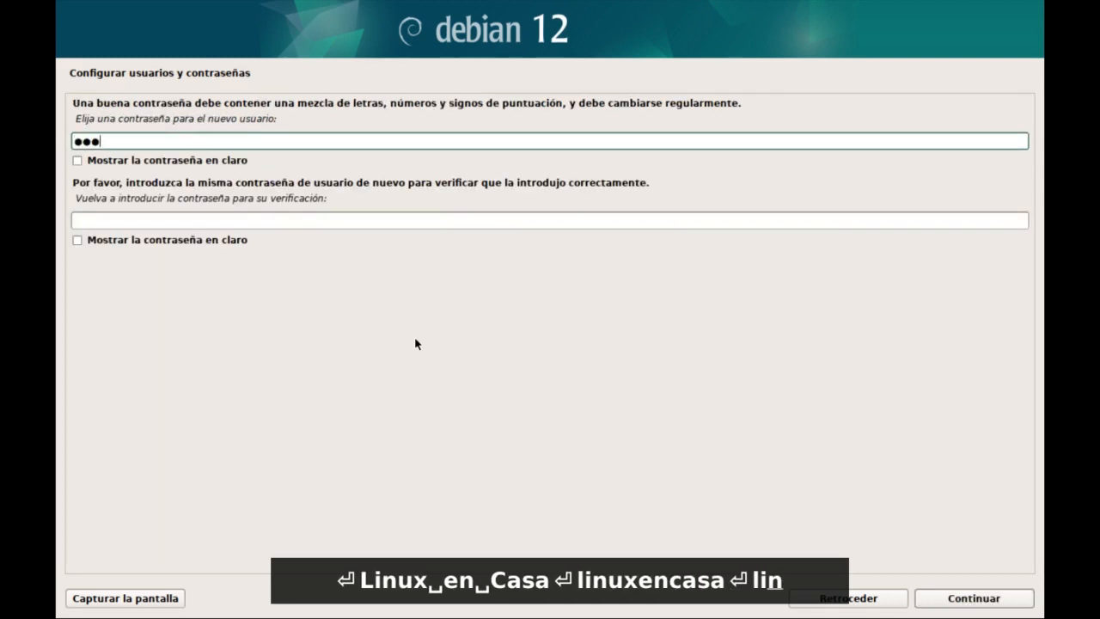
text(1234)
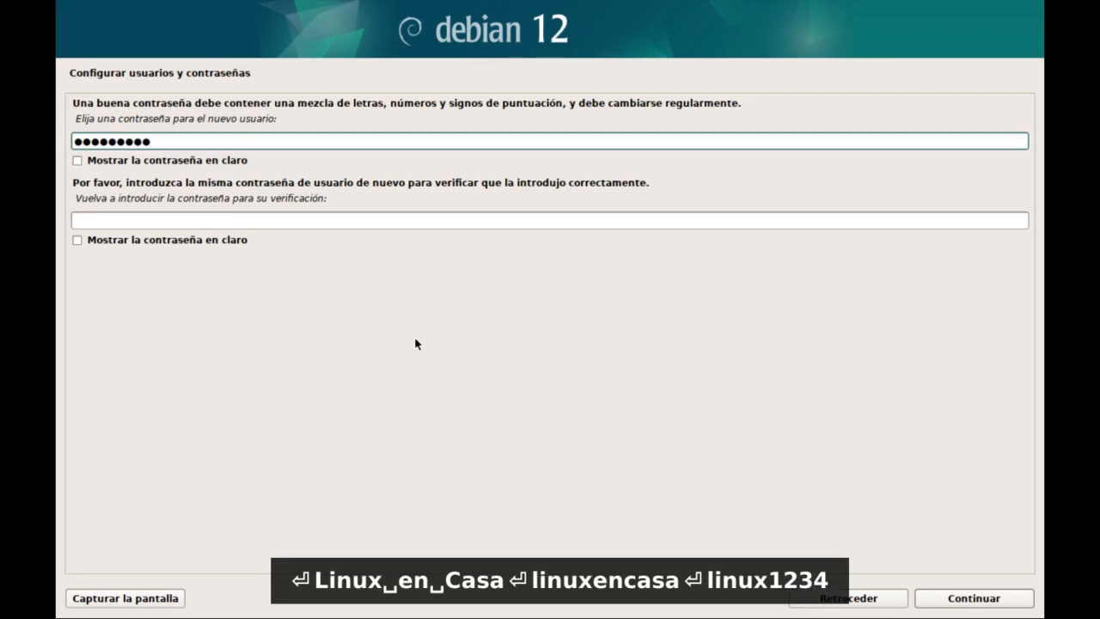
key(Tab)
key(Tab)
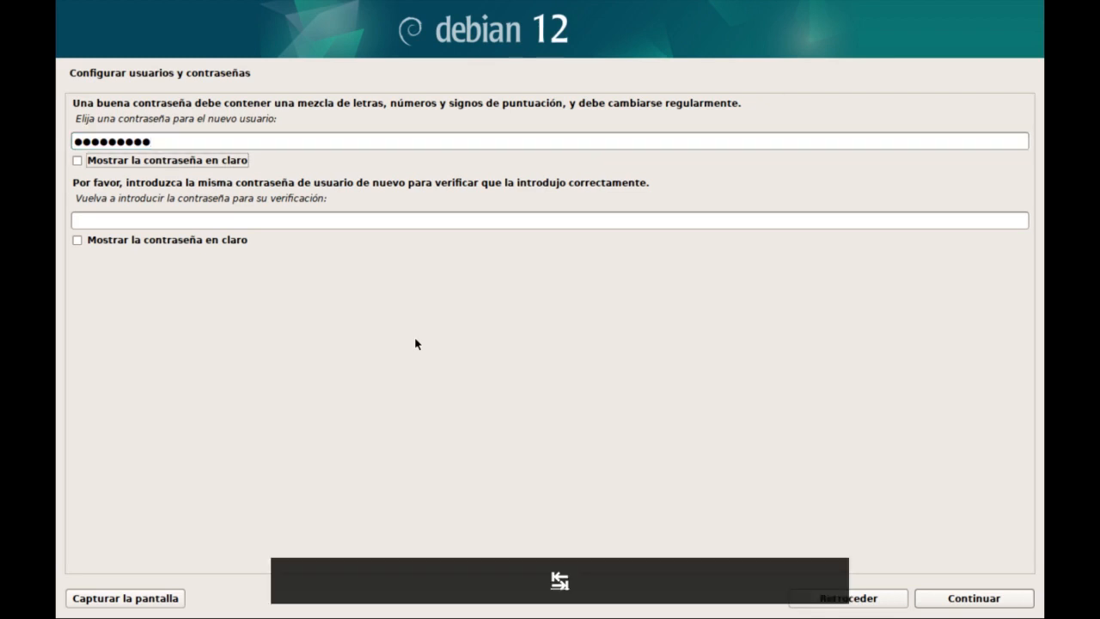
text(linux)
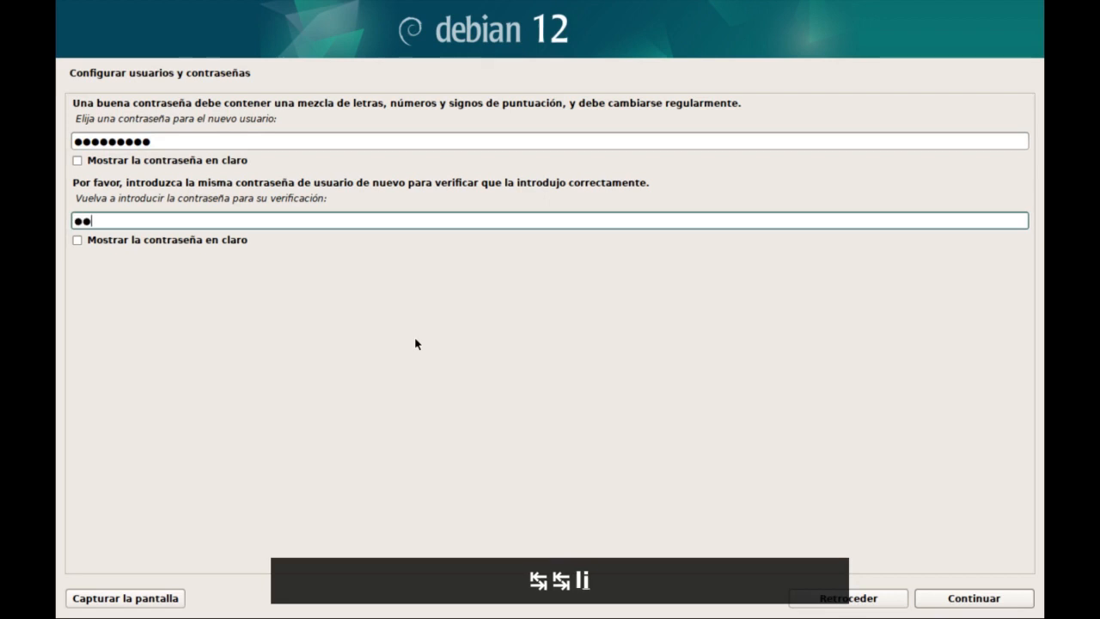
text(123)
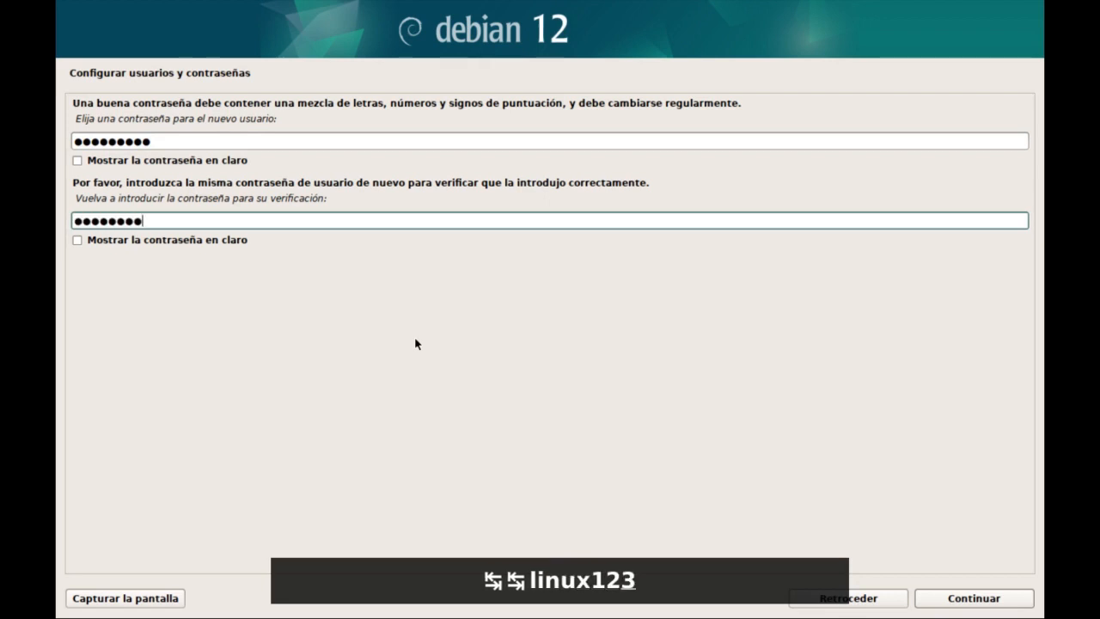
text(4)
key(Return)
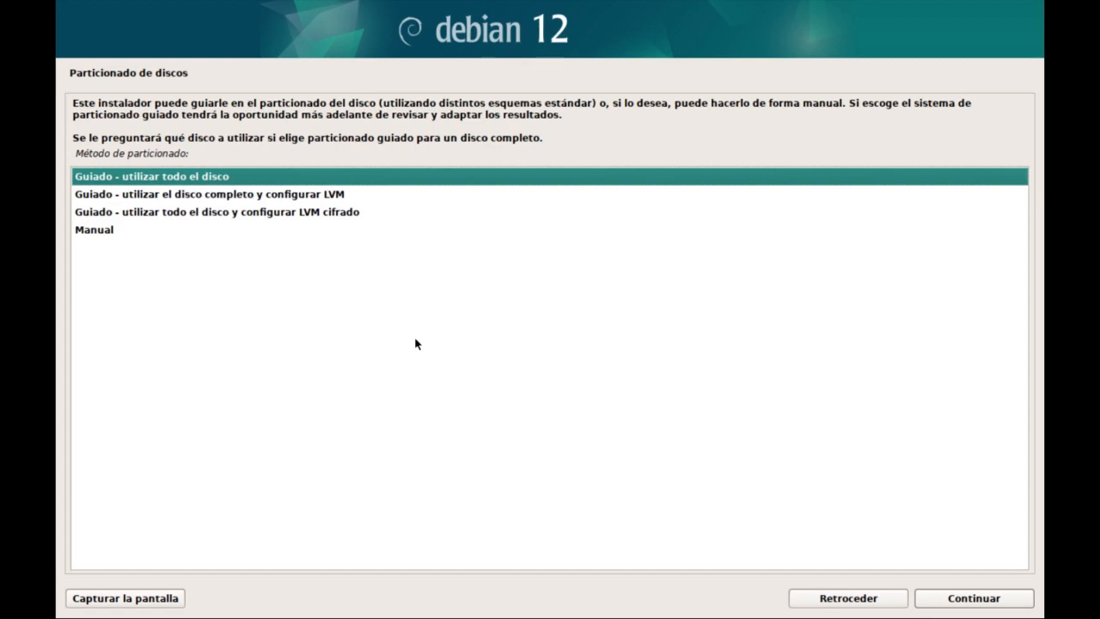
Choose guided partitioning of the whole virtual disk with the scheme Separar la partición /home.
key(Return)
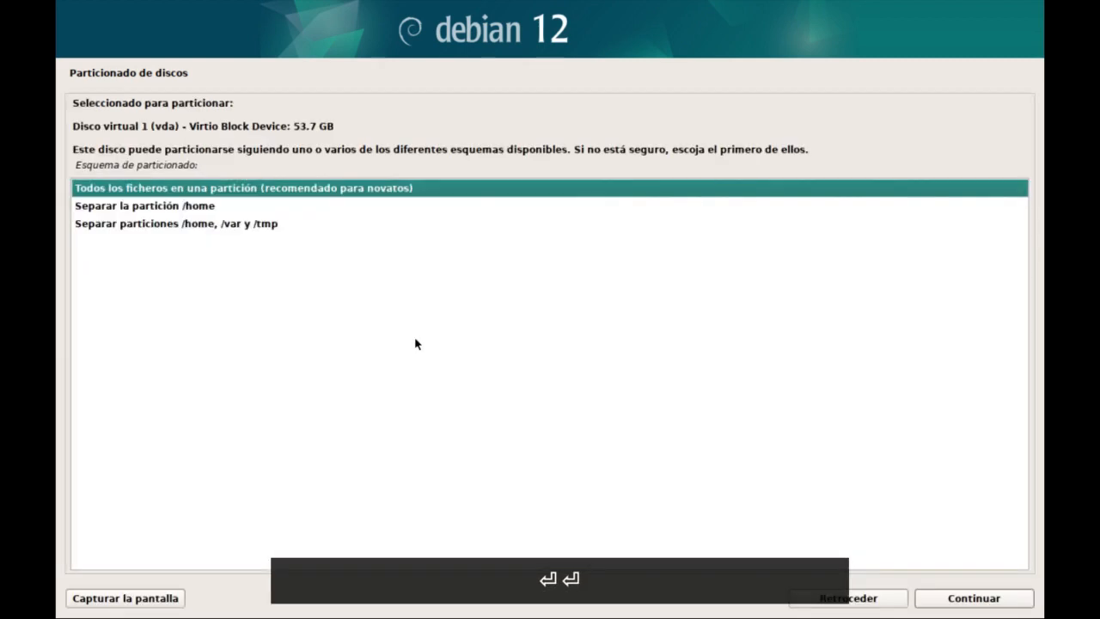
key(Down)
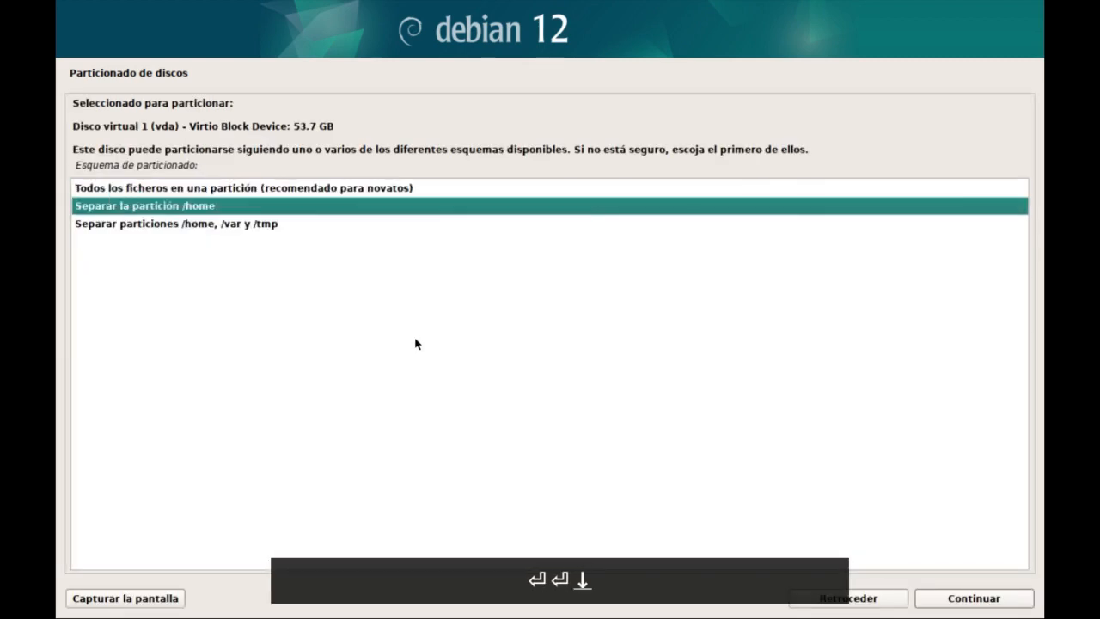
key(Return)
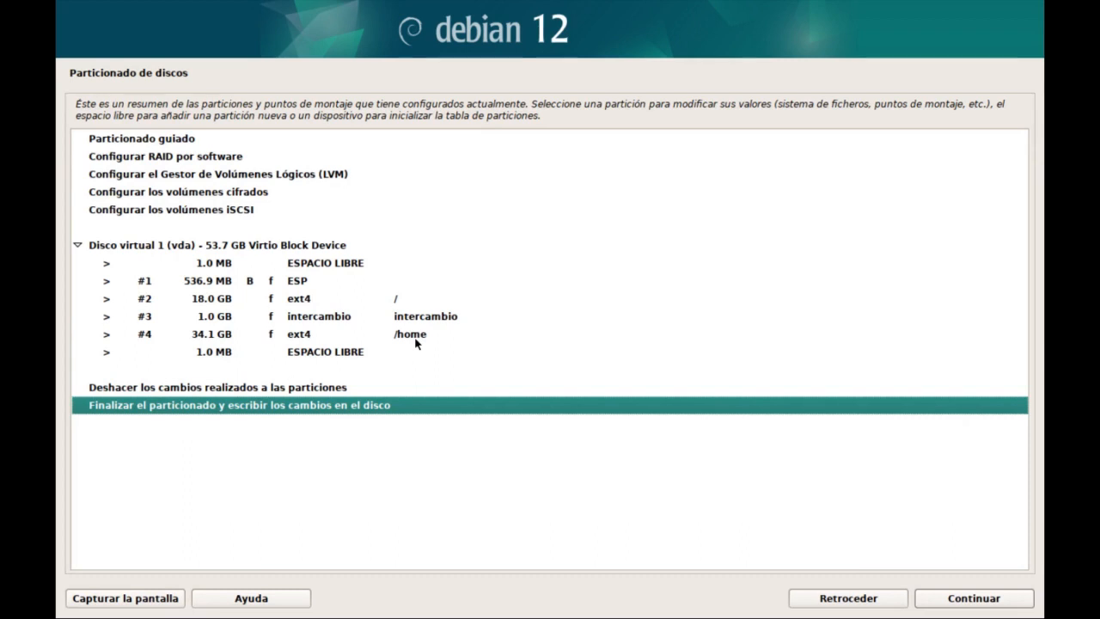
Finish the partitioning and agree to write the changes to the disk.
key(Return)
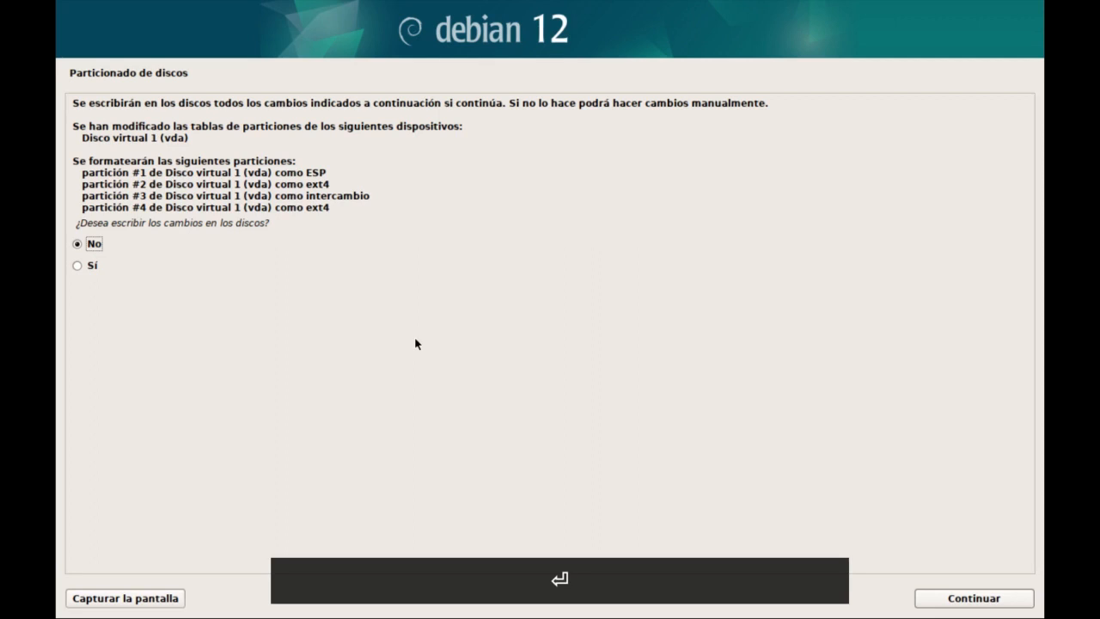
key(Down)
key(Return)
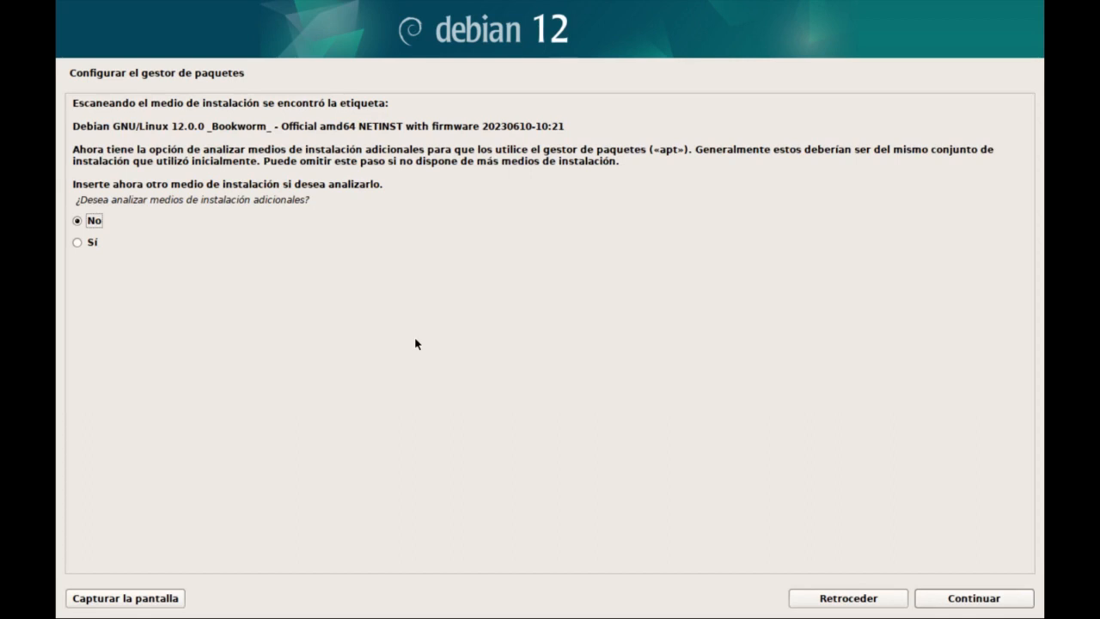
Decline scanning additional installation media and use the Debian mirror deb.debian.org under Estados Unidos for the package manager.
key(Return)
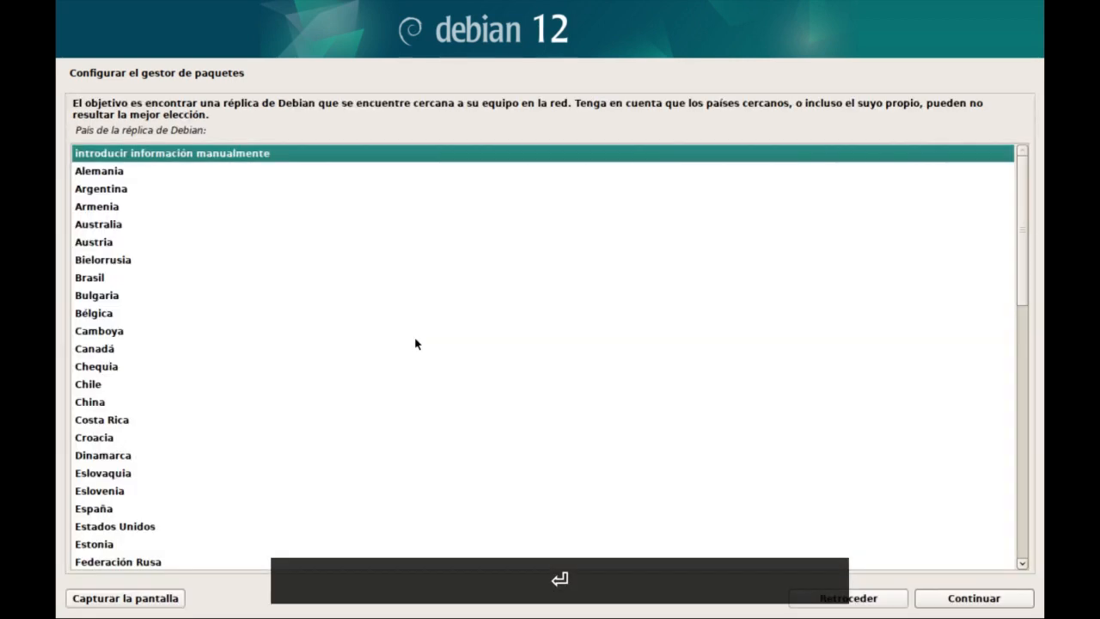
key(Down)
key(Down)
key(Down)
key(Down)
key(Down)
key(Down)
key(Down)
key(Down)
key(Down)
key(Down)
key(Down)
key(Down)
key(Down)
key(Down)
key(Down)
key(Down)
key(Down)
key(Down)
key(Down)
key(Down)
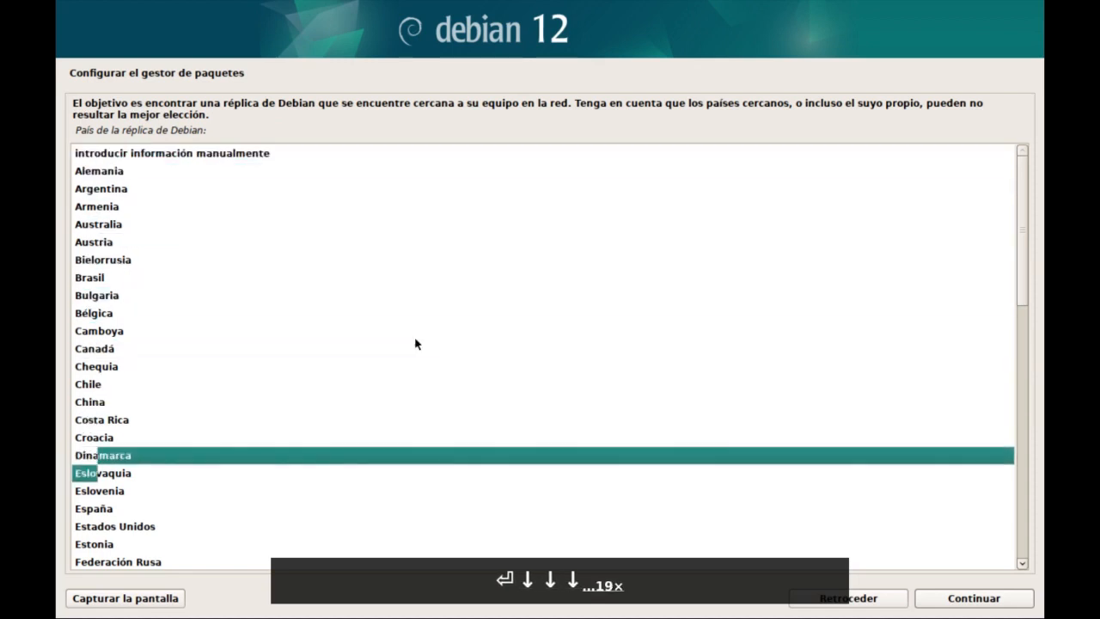
key(Return)
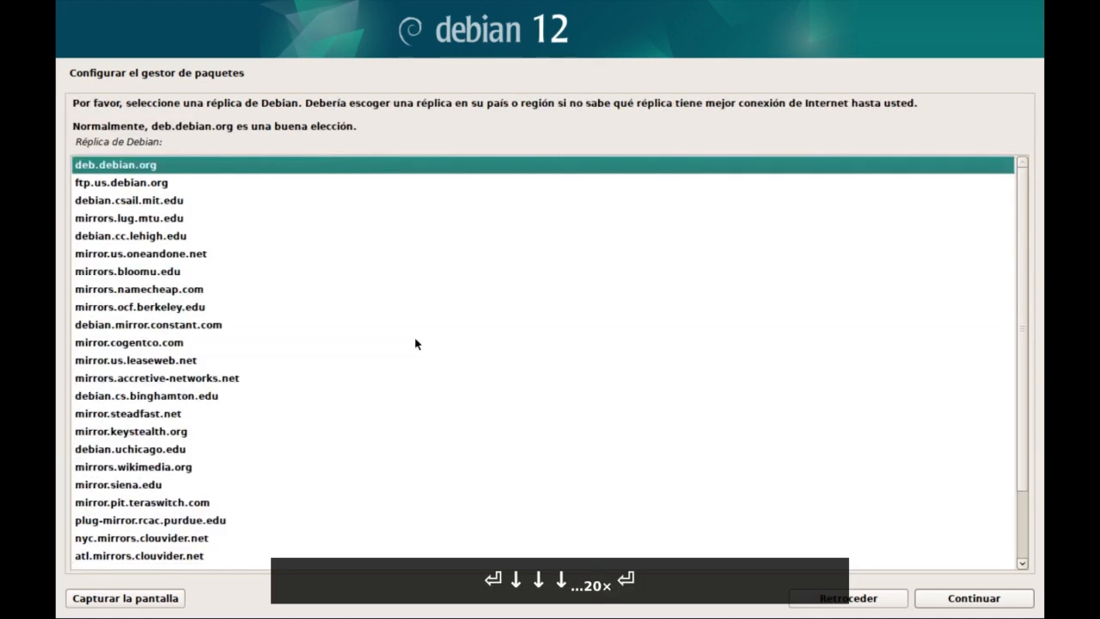
key(Return)
key(Return)
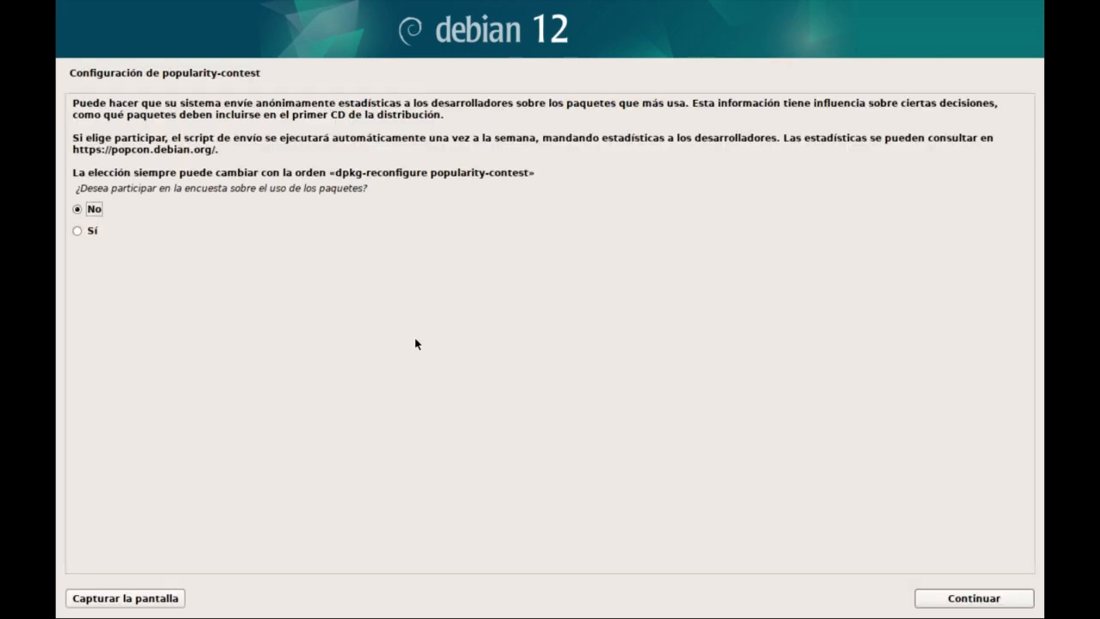
Decline the package usage survey and install the Debian desktop environment with GNOME and the standard system utilities.
key(Return)
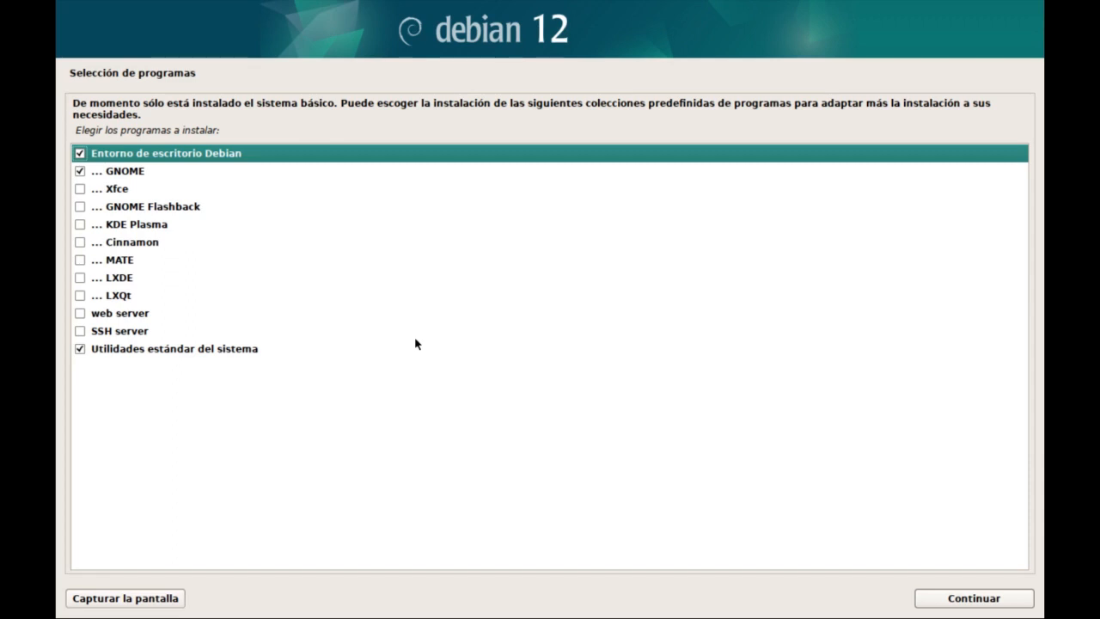
key(Return)
click(946, 599)
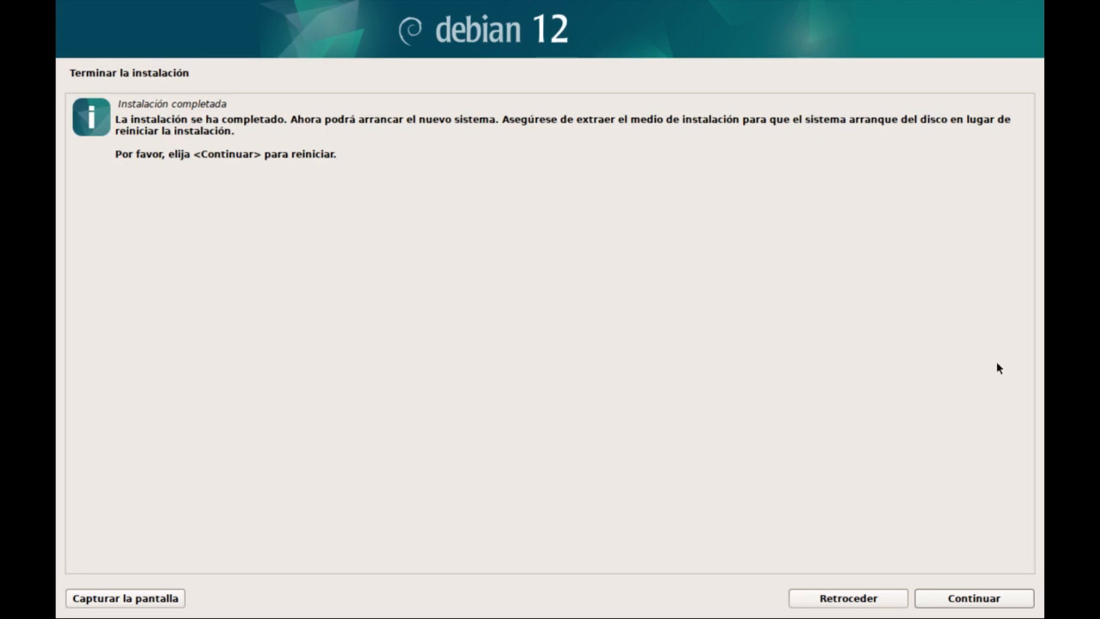
Finish the installation by restarting, with the virtual machine shown full screen, and boot the Debian GNU/Linux entry in GRUB.
click(948, 599)
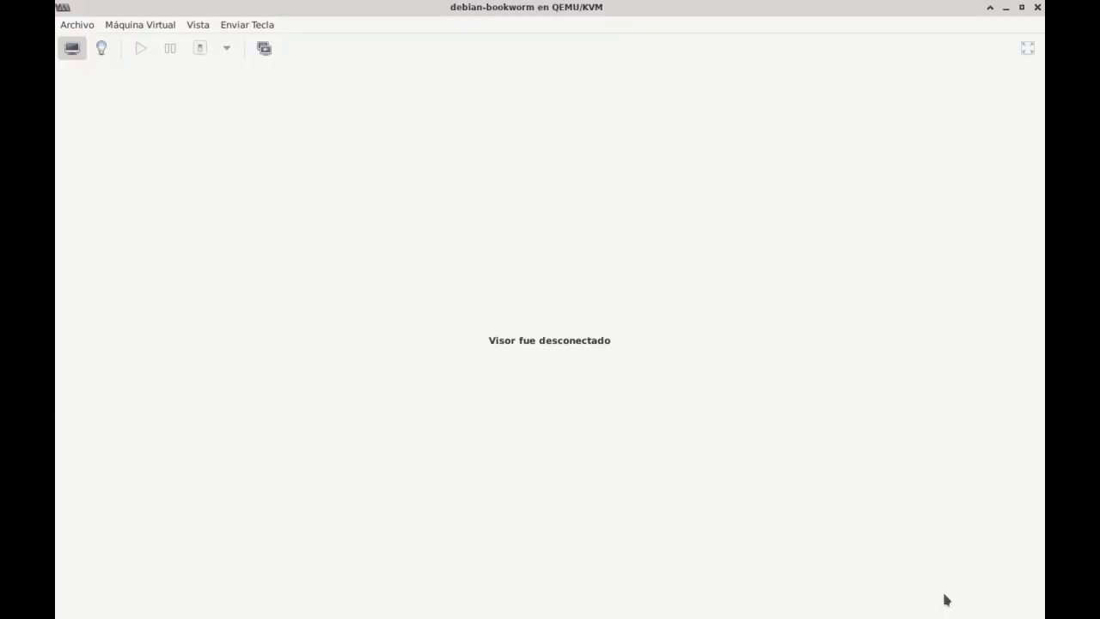
key(Down)
key(Down)
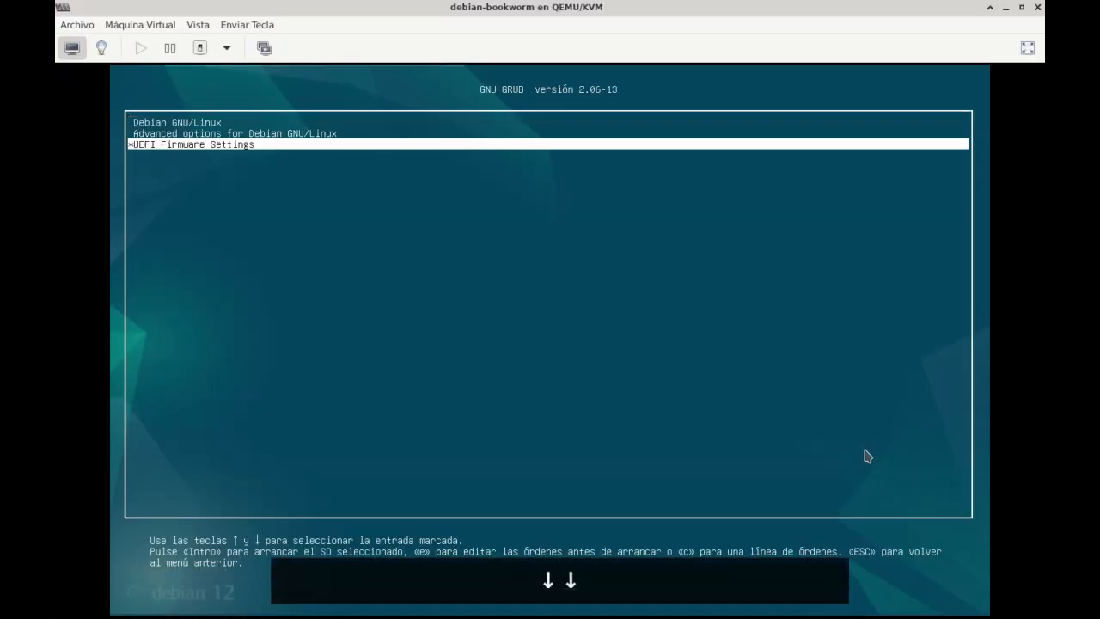
click(198, 25)
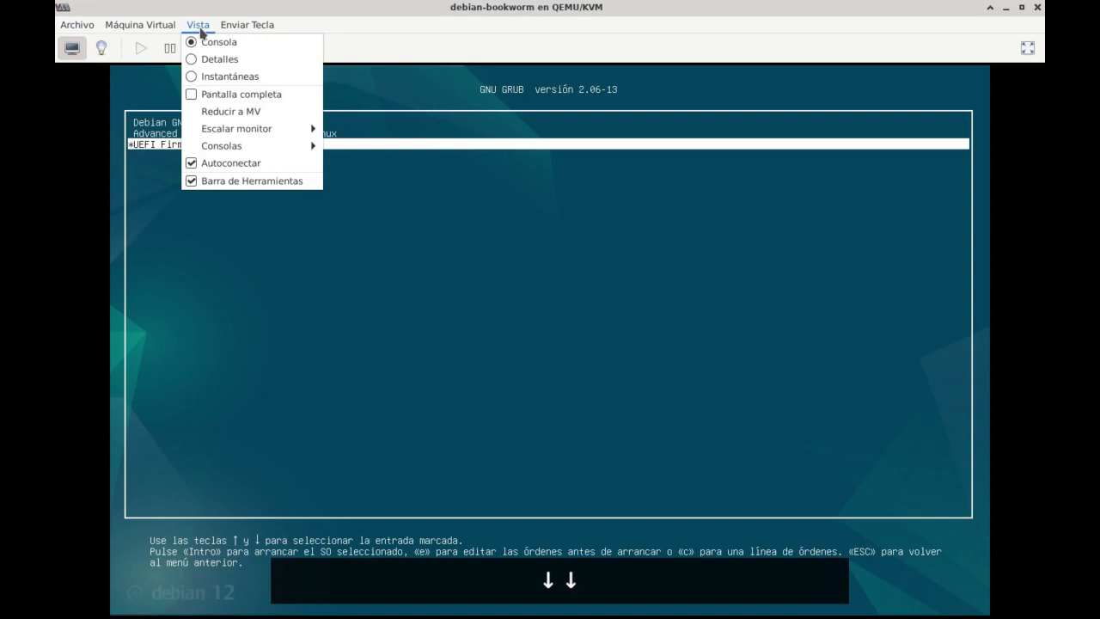
click(225, 93)
key(Up)
key(Up)
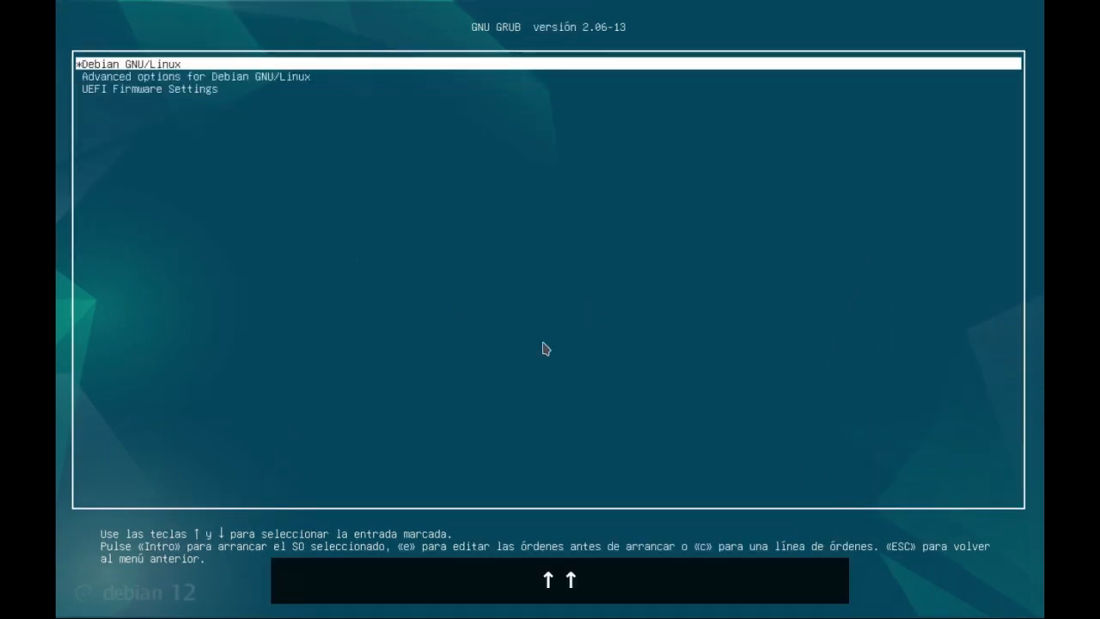
key(Return)
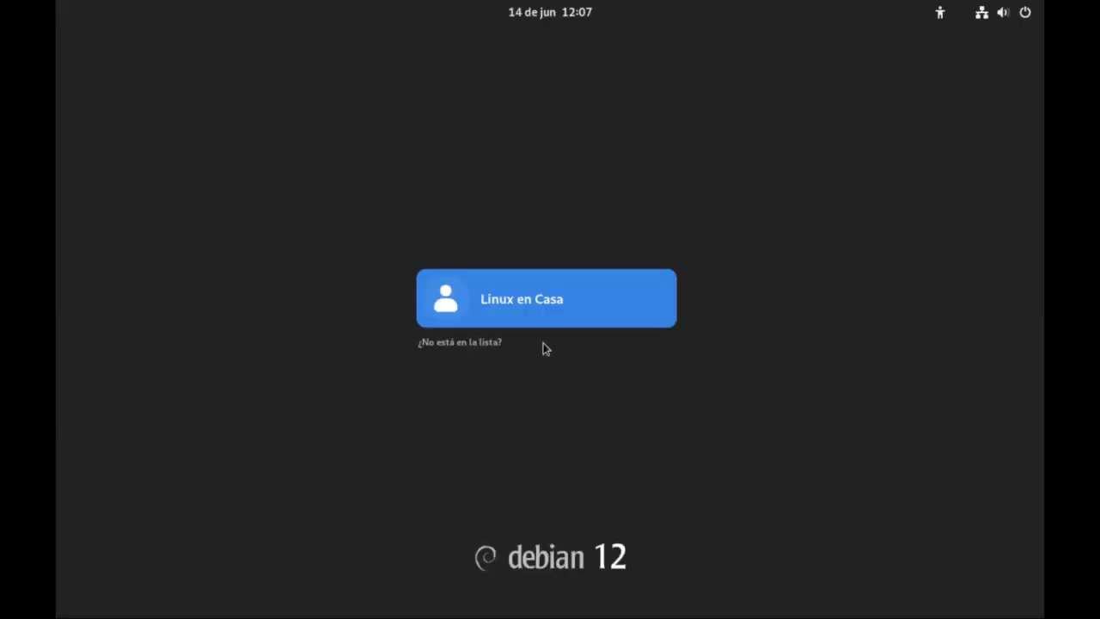
Log in to the listed user account by entering its password.
click(524, 291)
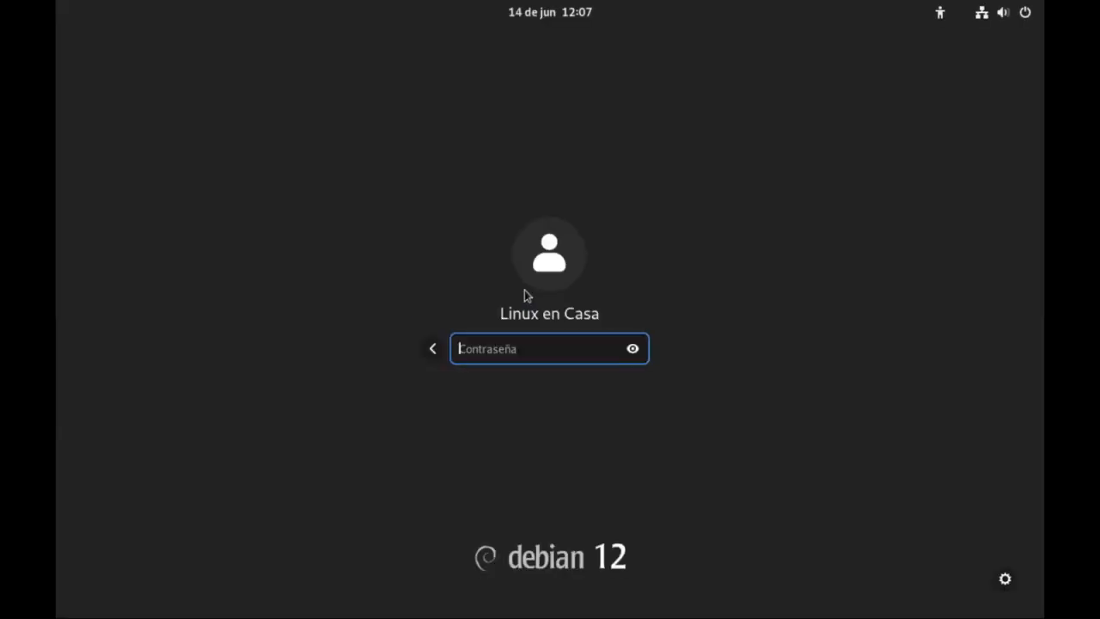
text(linux)
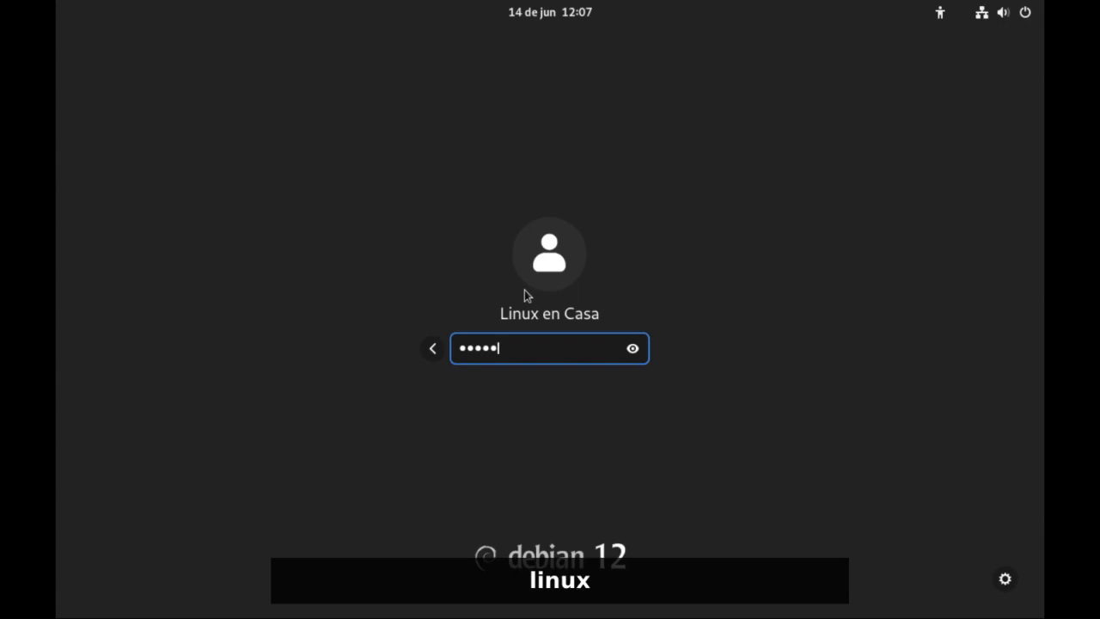
text(1234)
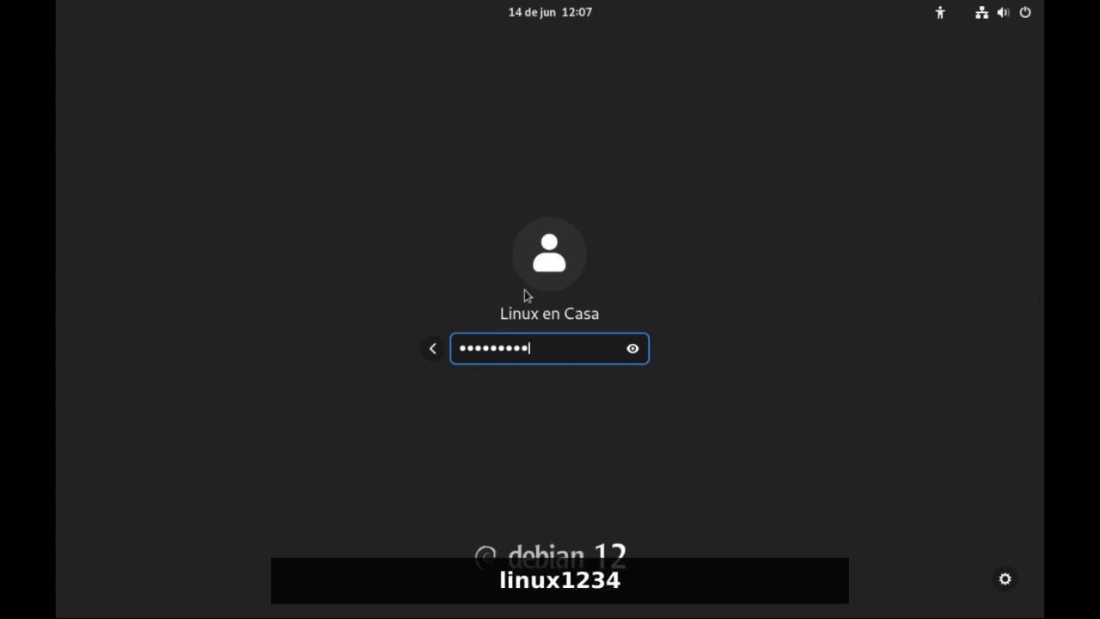
key(Return)
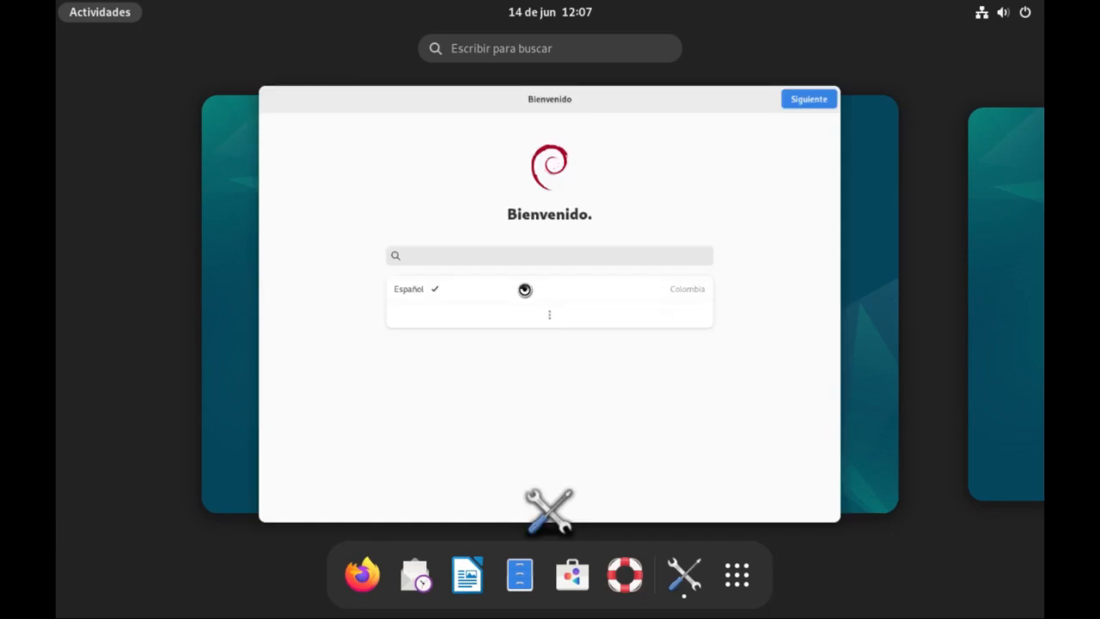
Complete the initial setup with Español (Colombia), the Español keyboard layout and location services enabled, skipping the online accounts.
click(808, 101)
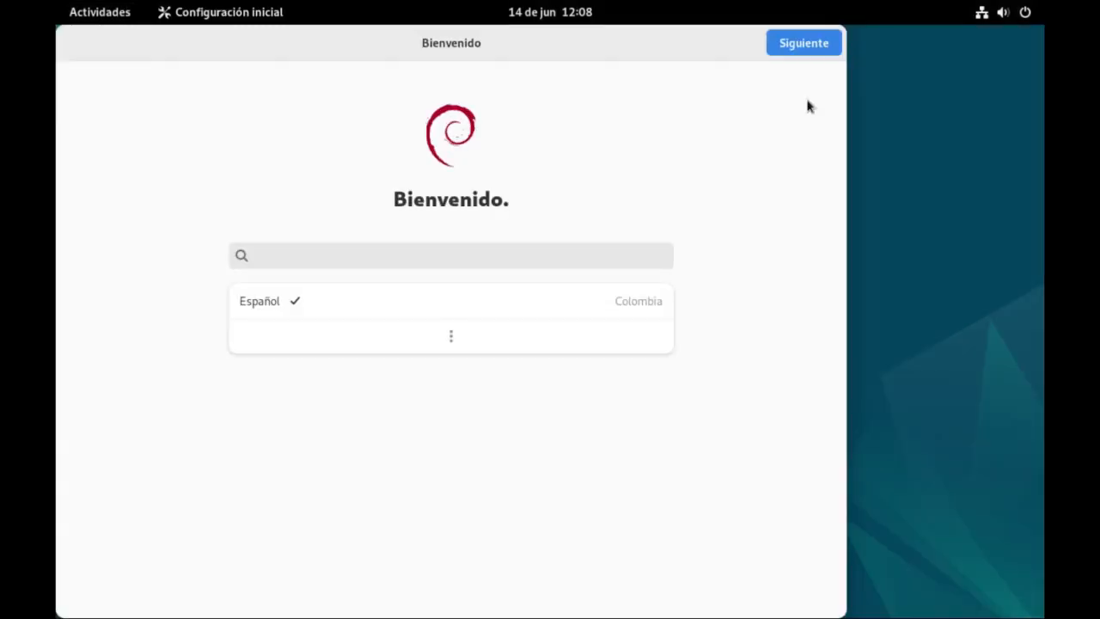
click(788, 42)
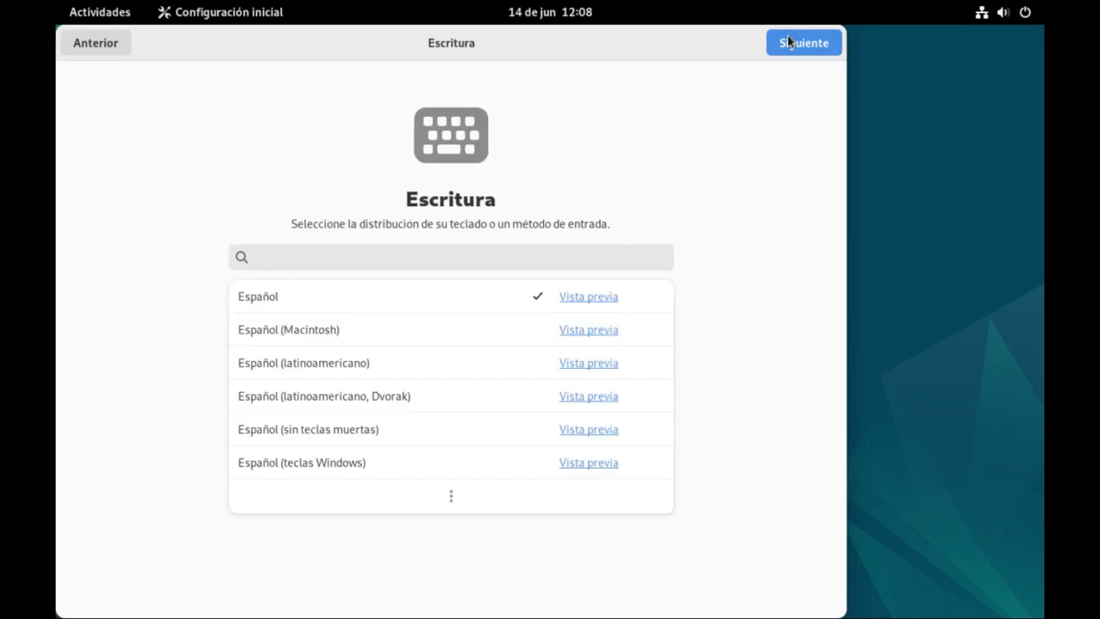
click(788, 42)
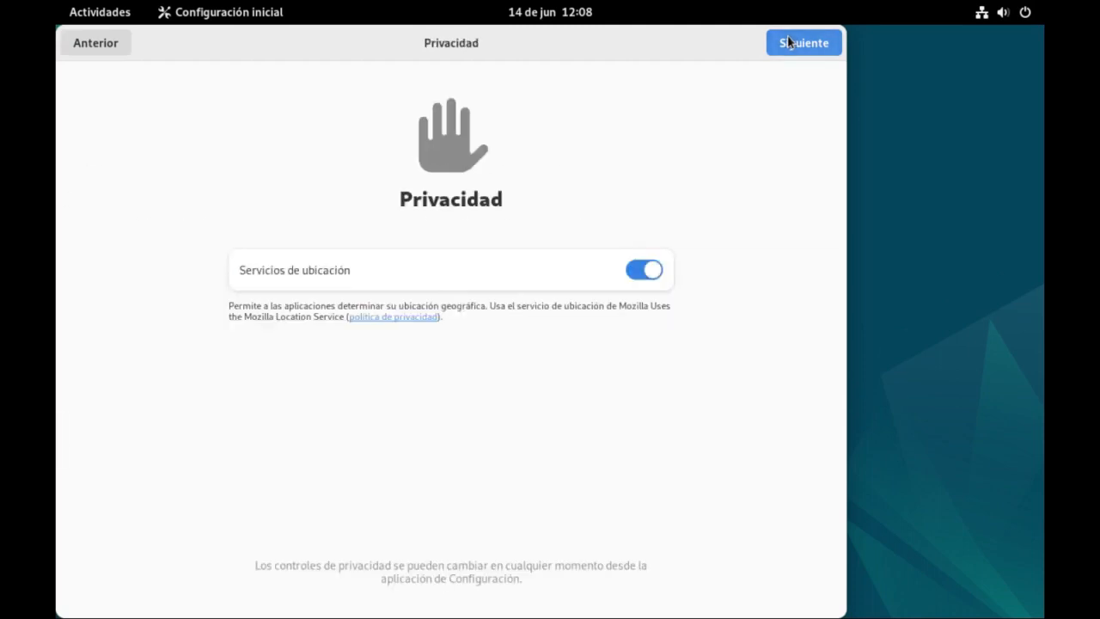
click(788, 39)
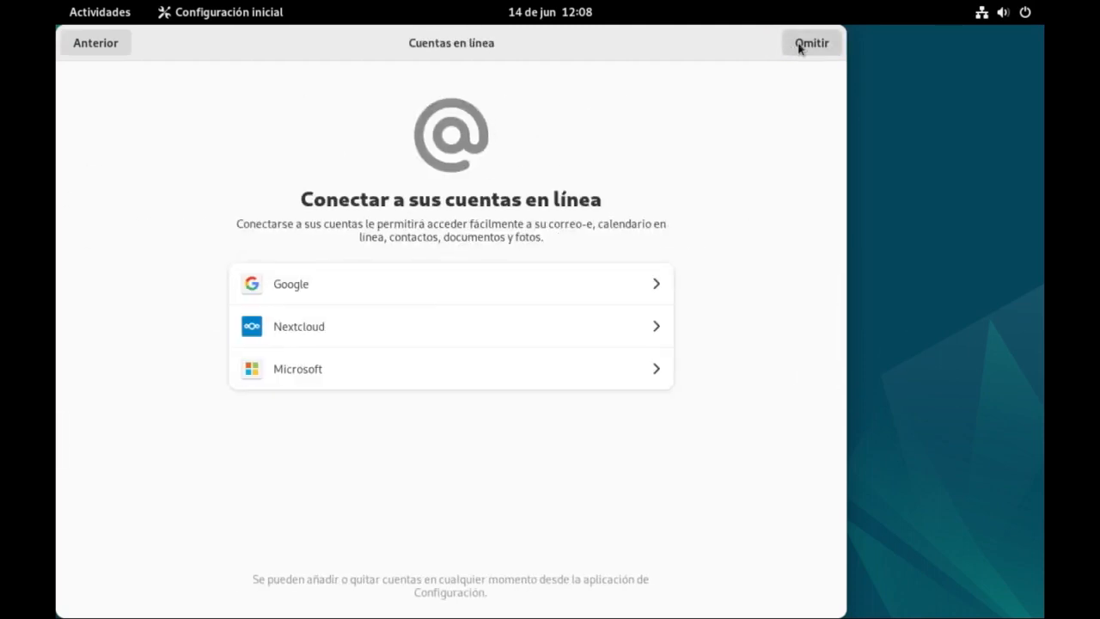
click(799, 47)
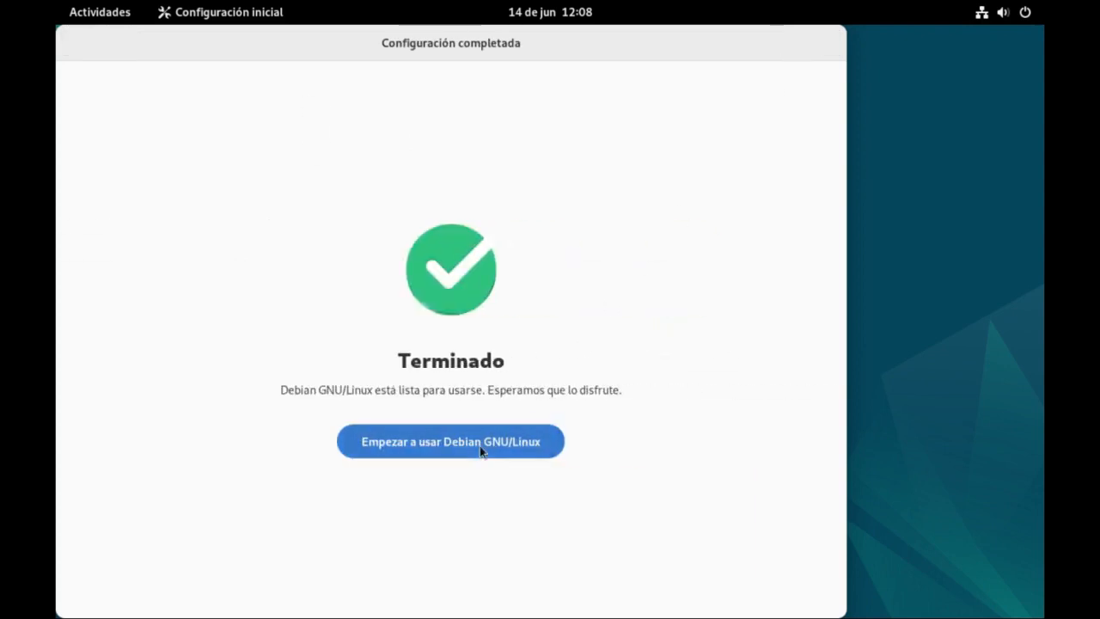
click(480, 447)
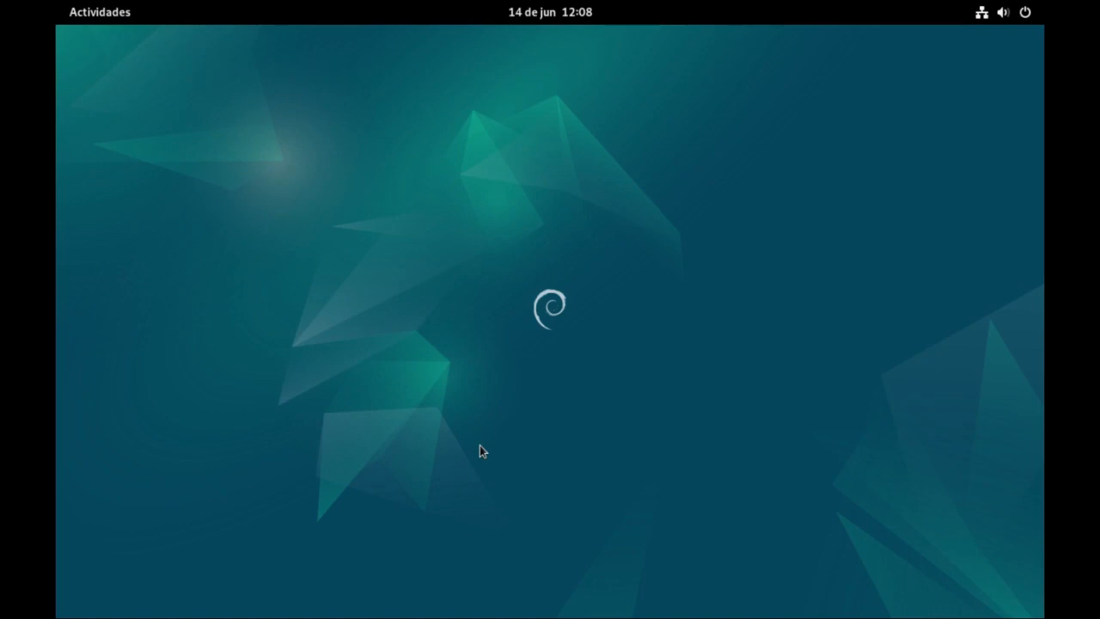
Search the applications for "ter" and open Terminal.
key(super)
text(te)
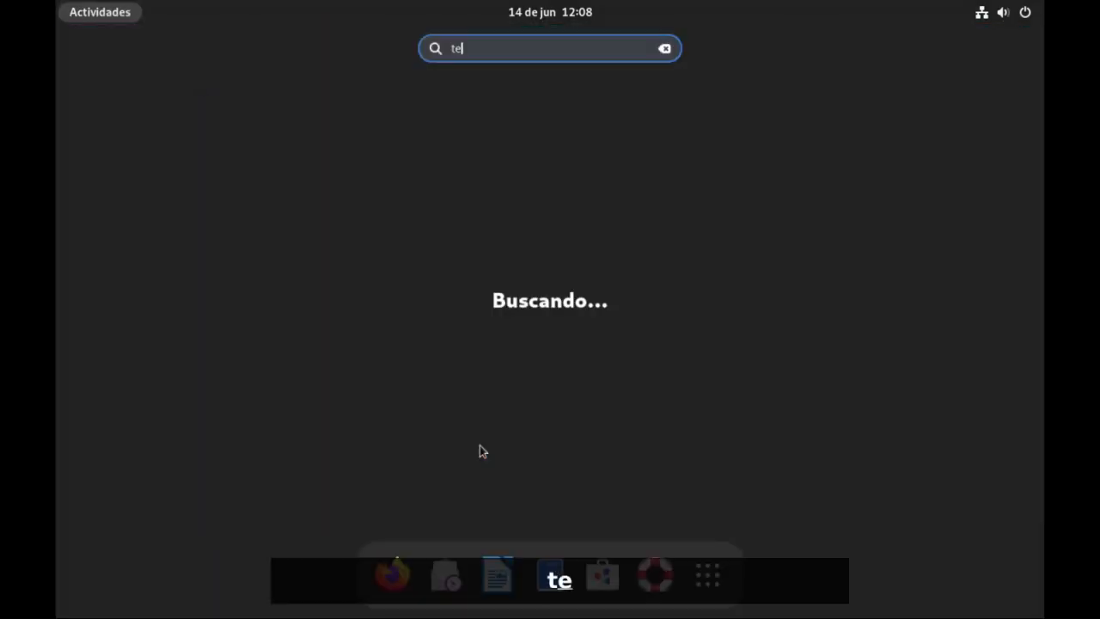
text(r)
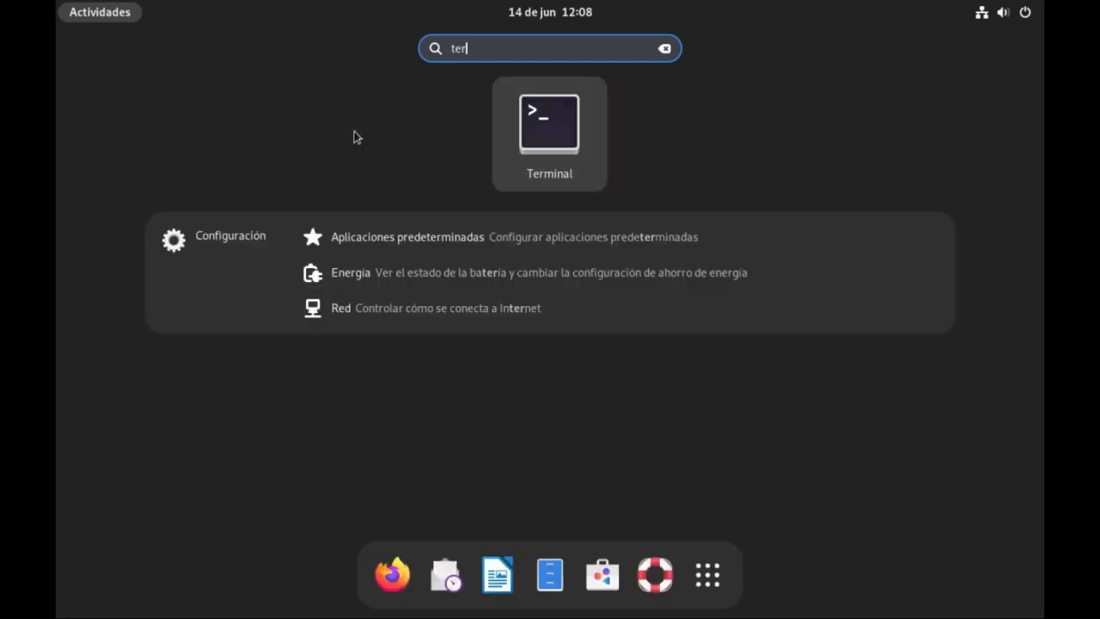
click(546, 137)
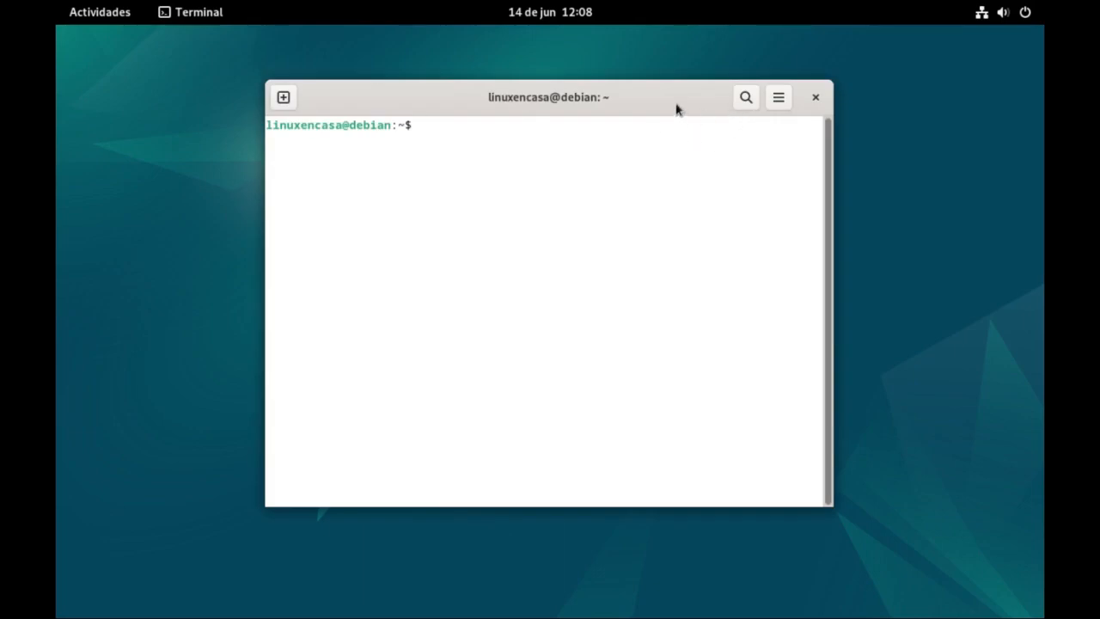
Turn off system theme colours for the terminal profile and use the GNOME oscuro text and background scheme.
right_click(597, 142)
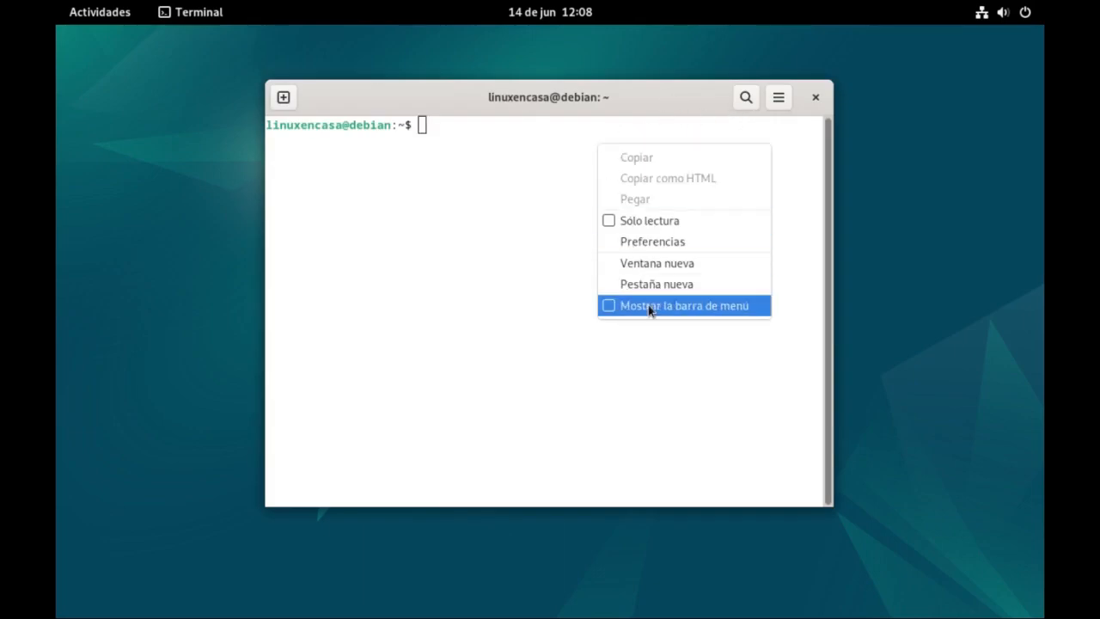
click(674, 245)
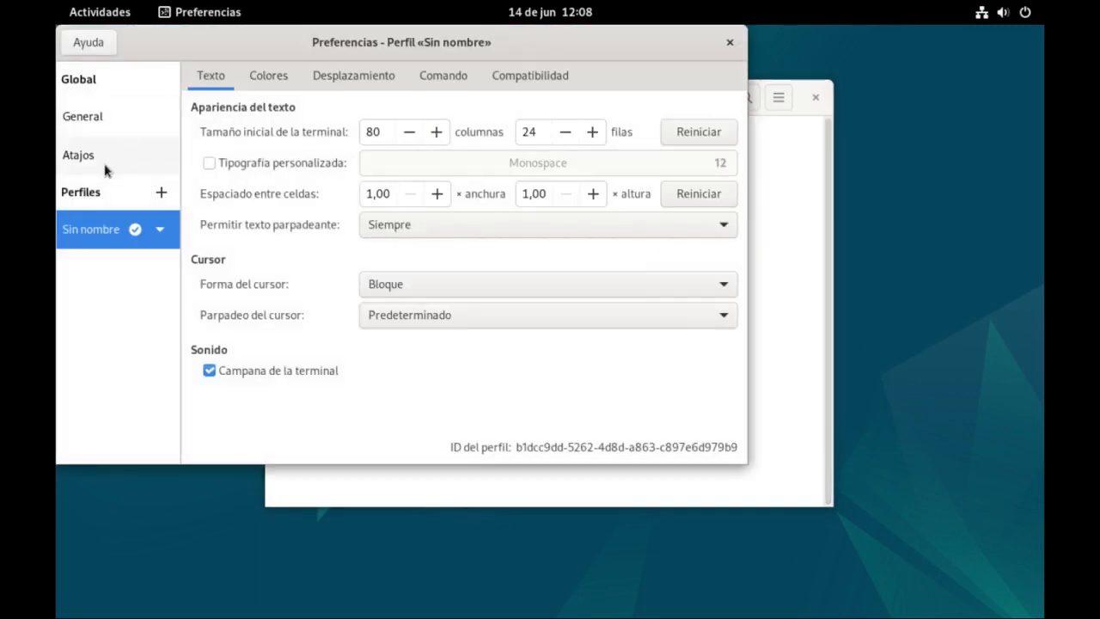
click(272, 79)
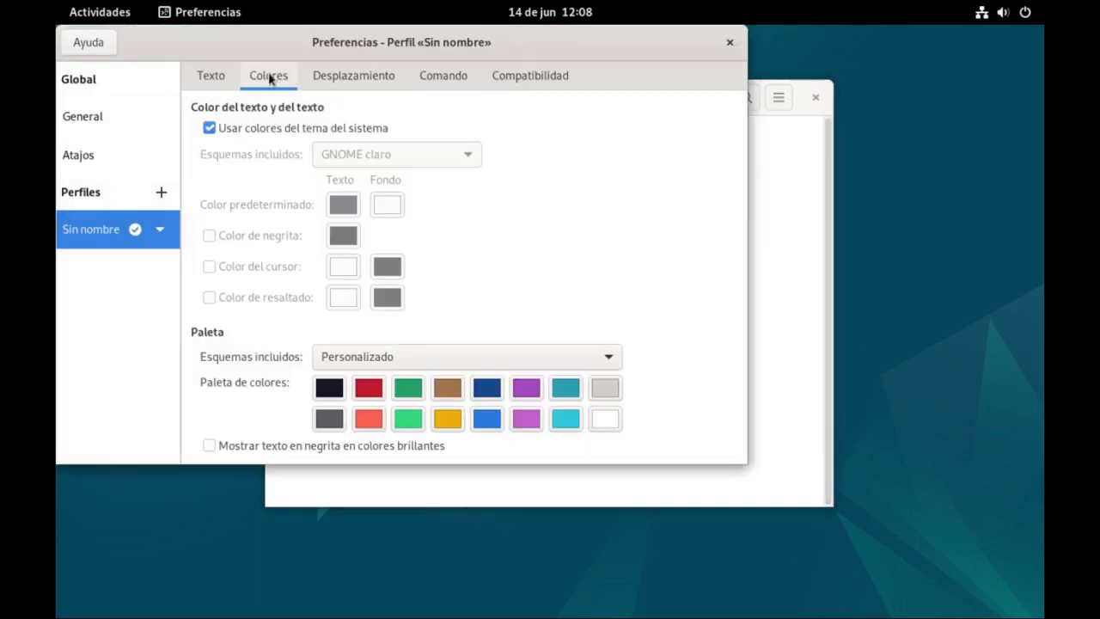
click(272, 131)
click(348, 160)
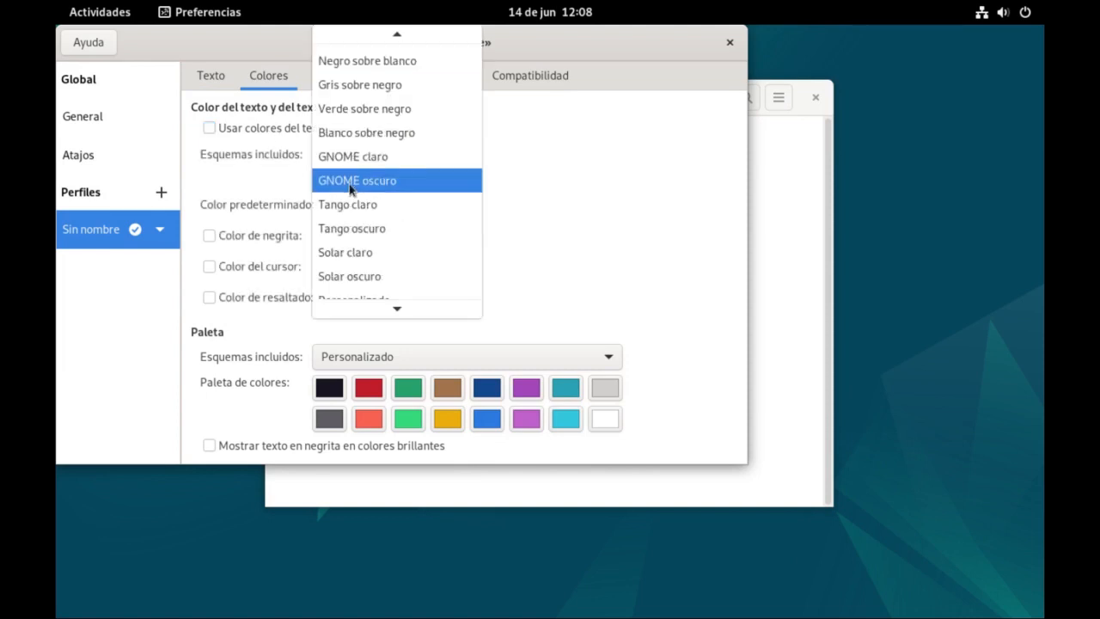
click(349, 184)
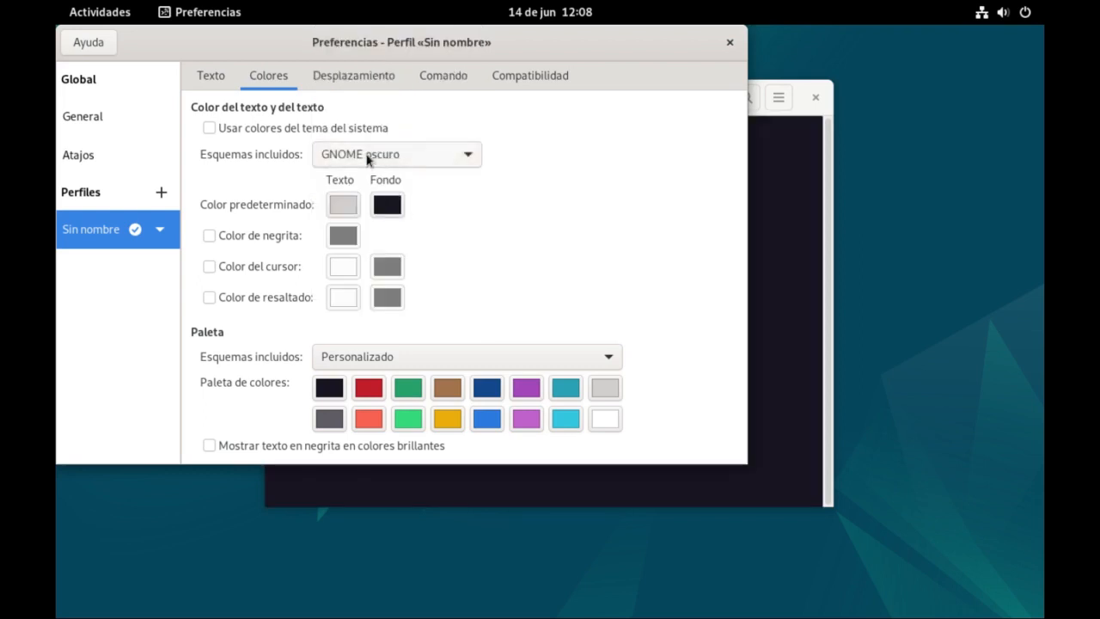
Enable a custom font for the terminal profile and set it to Monospace, size 17.
click(211, 78)
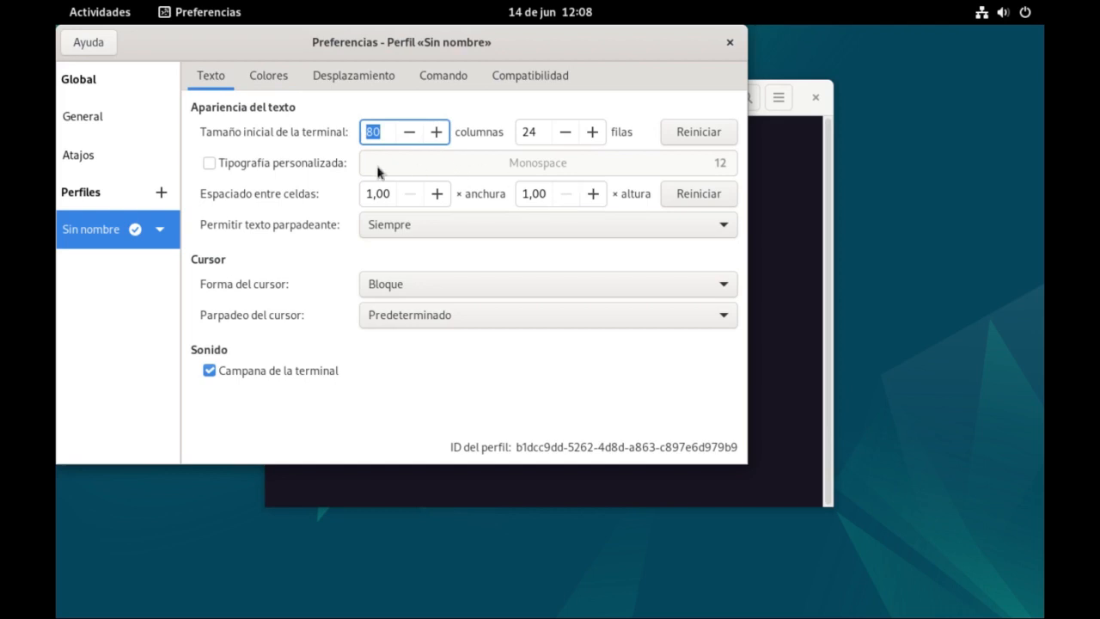
click(258, 165)
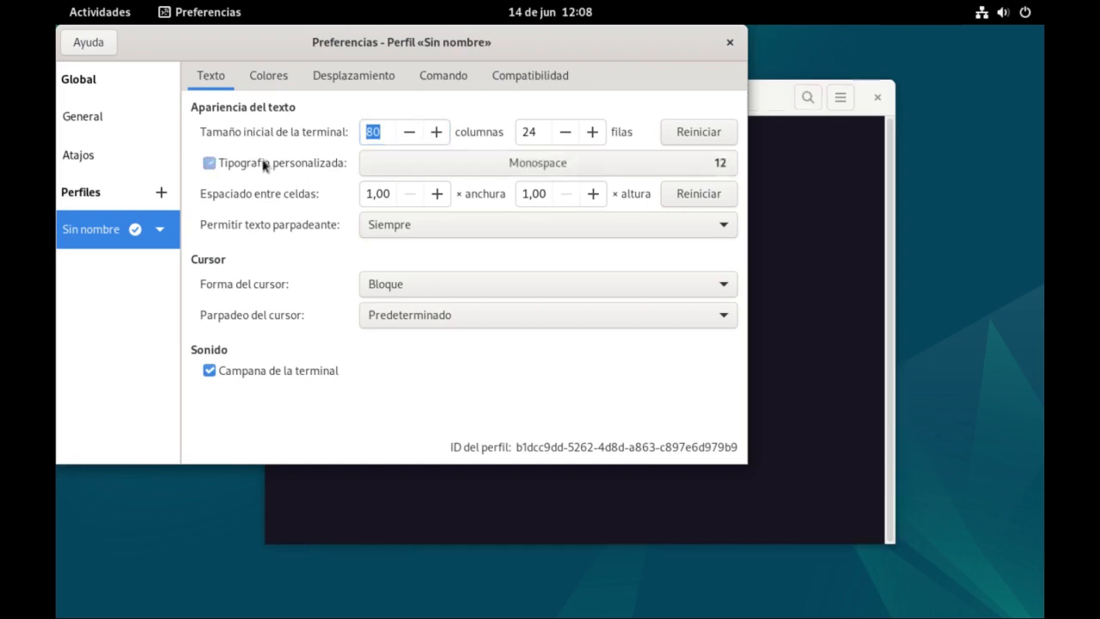
click(718, 164)
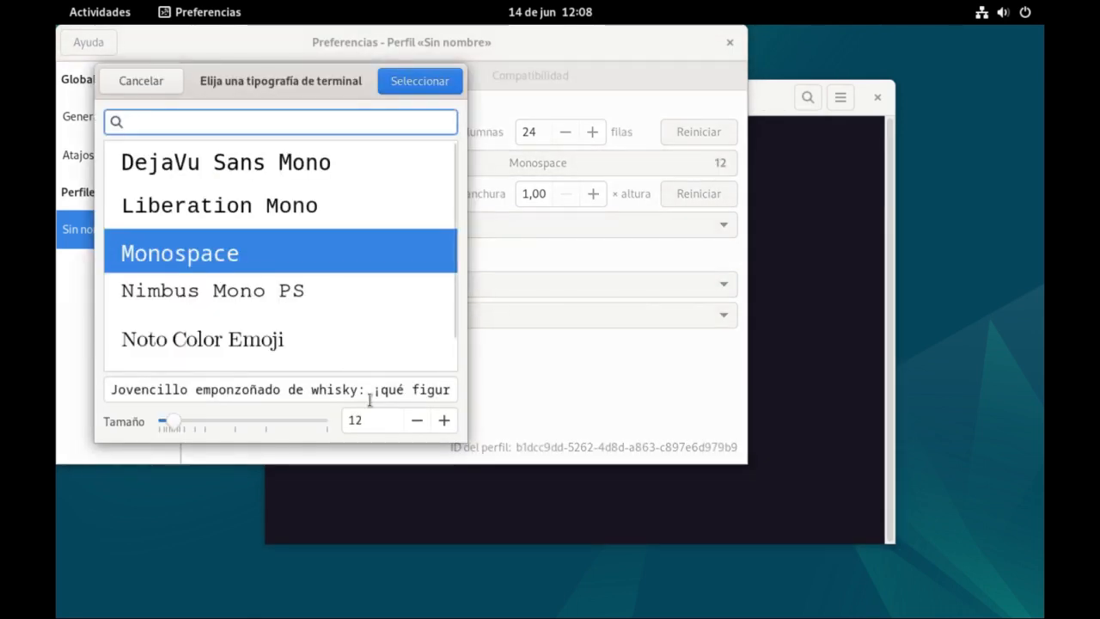
click(445, 420)
click(445, 420)
click(445, 420)
click(445, 420)
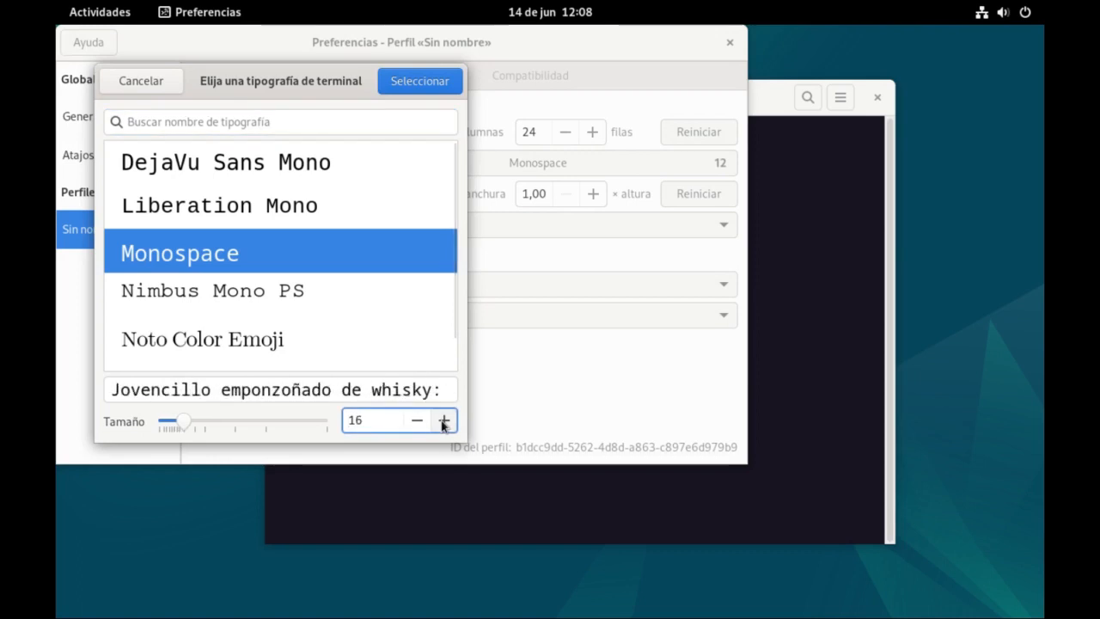
click(444, 422)
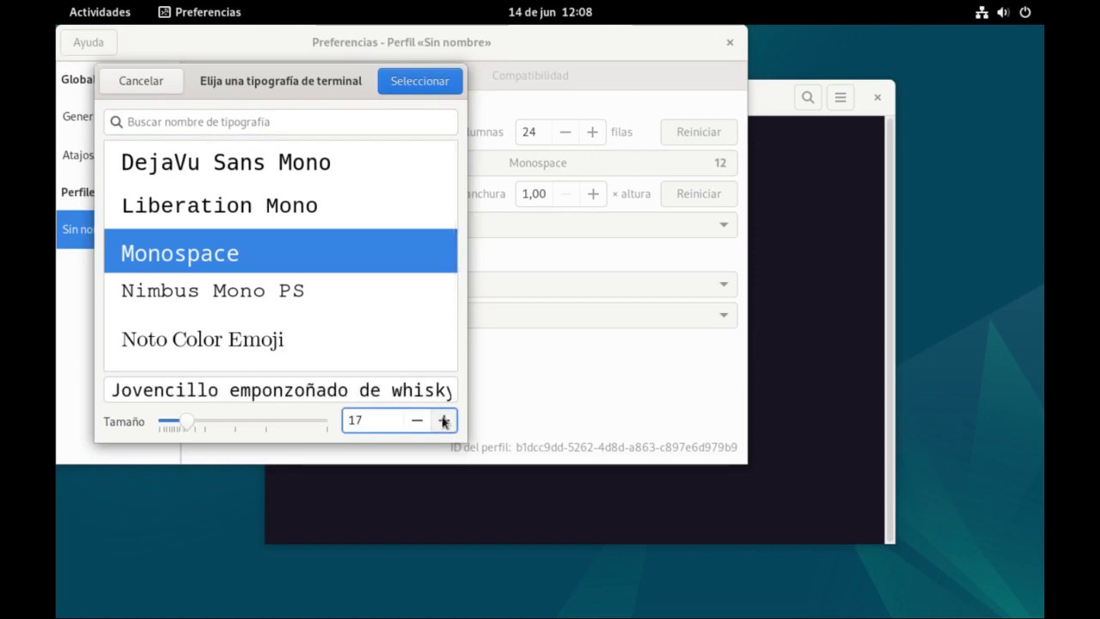
click(413, 75)
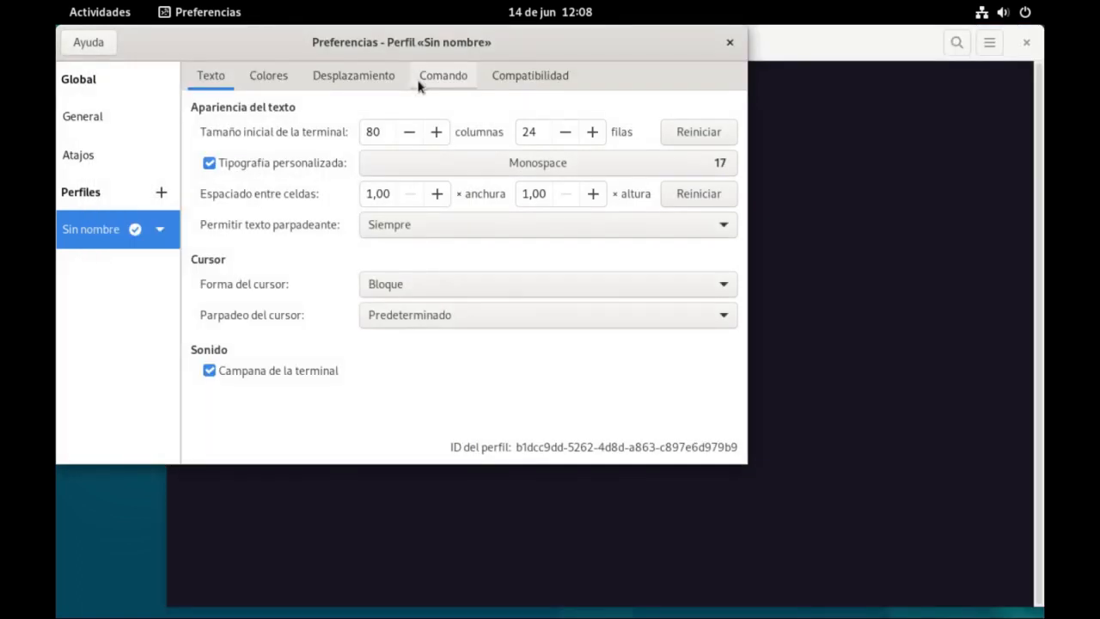
Set the terminal font size to 16, close the preferences and move the terminal window to the edge of the desktop.
click(718, 164)
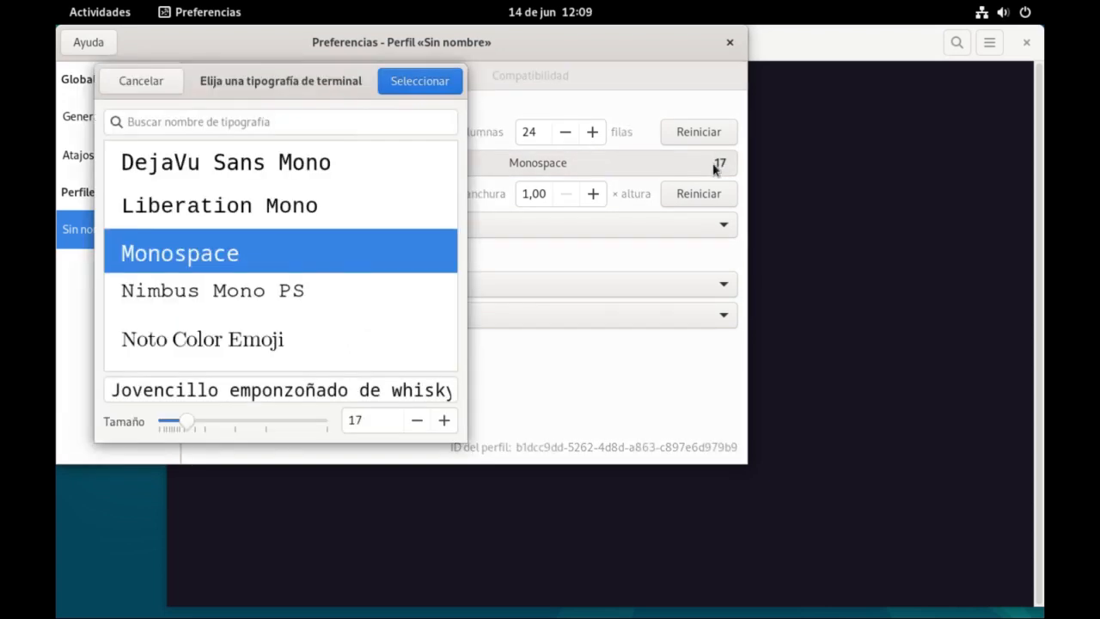
click(416, 420)
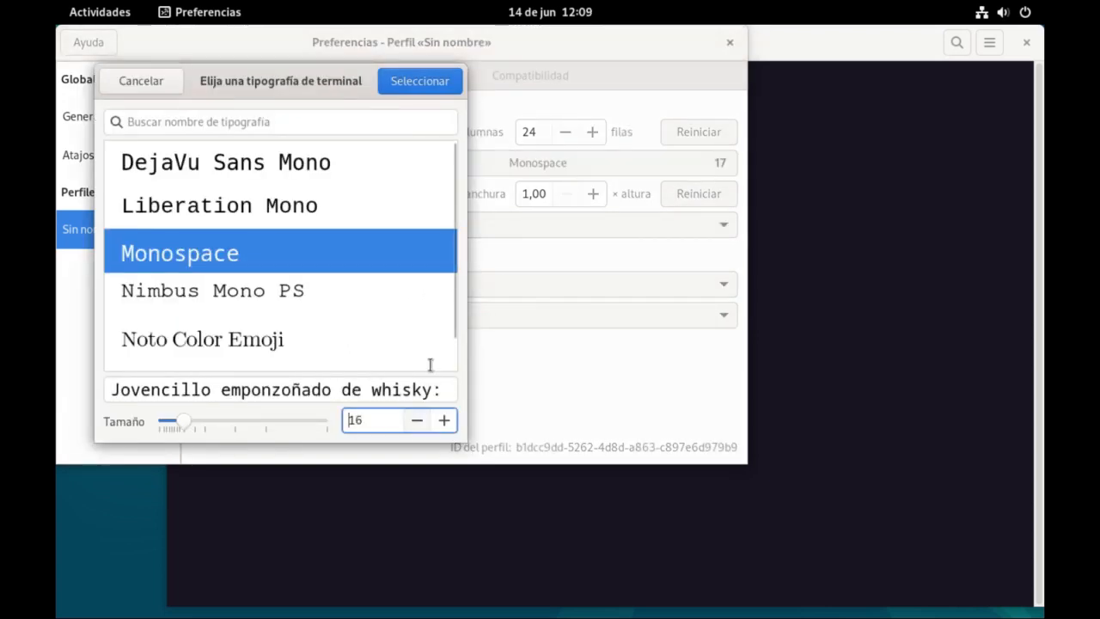
click(415, 82)
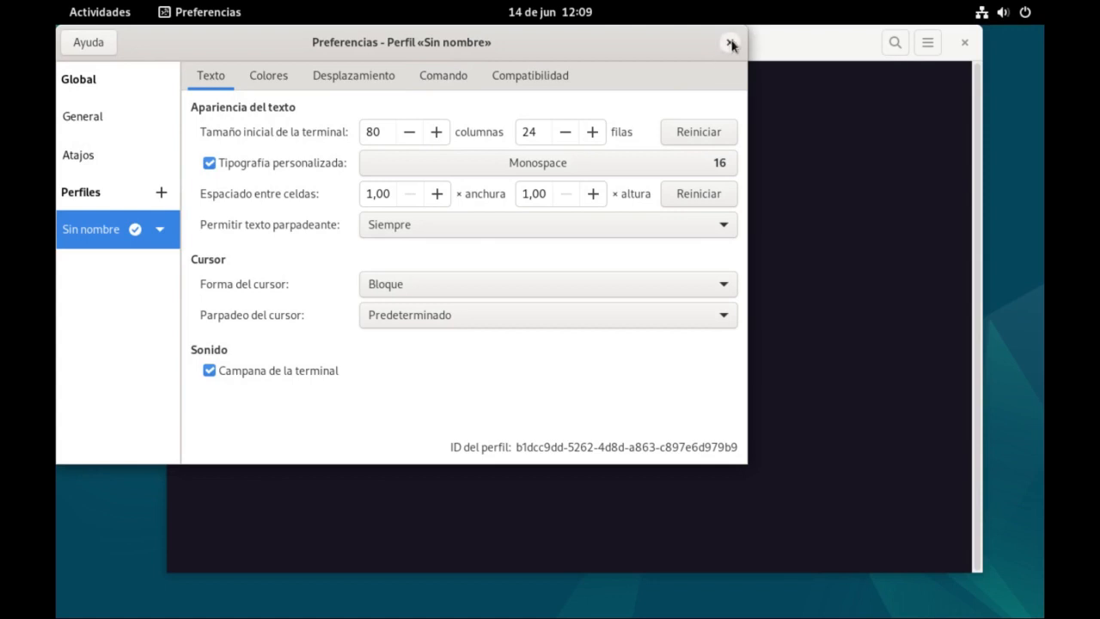
click(730, 43)
drag(712, 47, 597, 42)
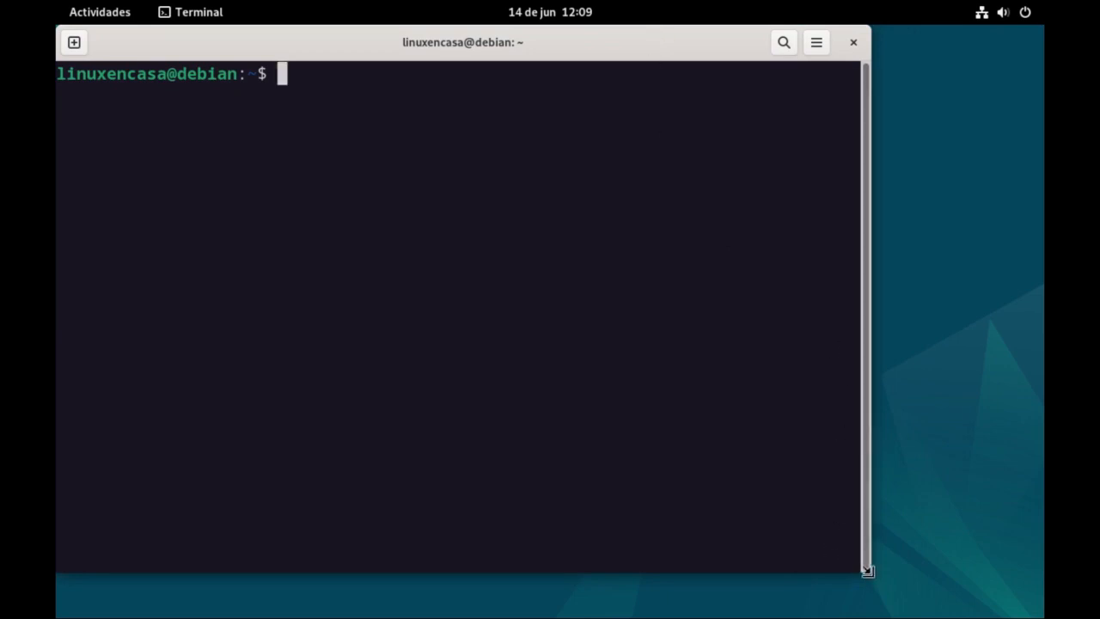
Resize the terminal window so that it spans almost the full width of the desktop.
drag(867, 572, 1035, 548)
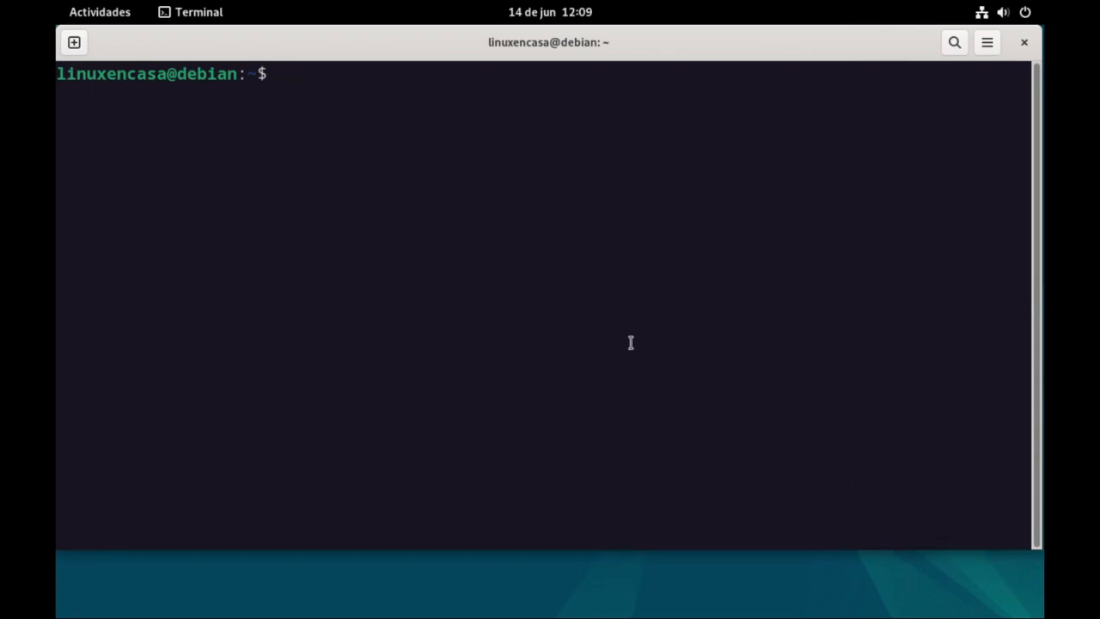
text(neof)
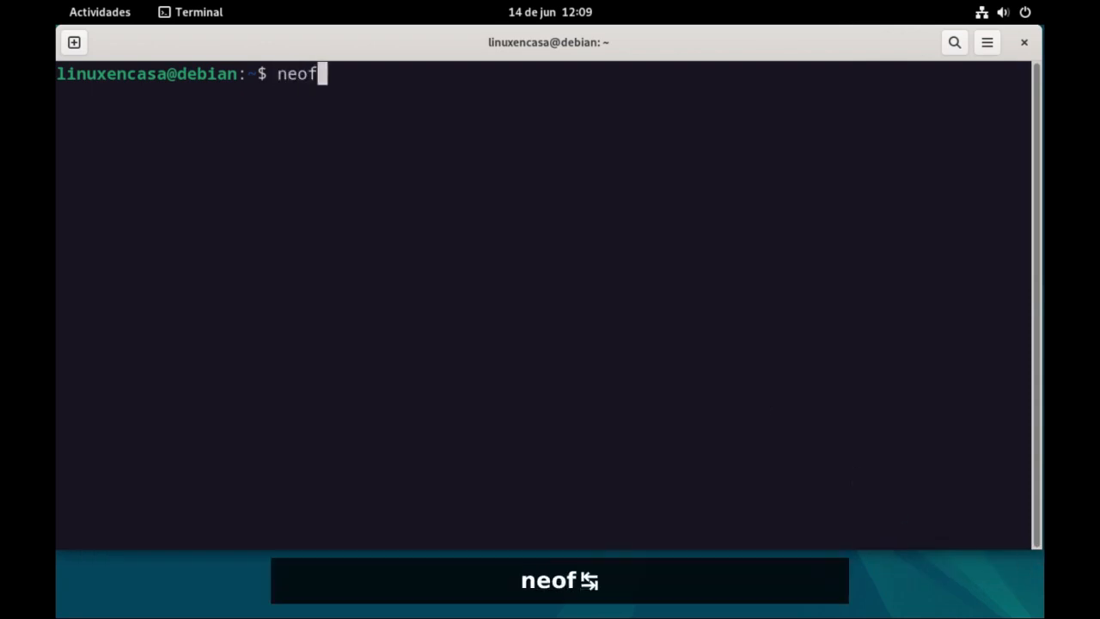
key(BackSpace)
key(BackSpace)
key(BackSpace)
key(BackSpace)
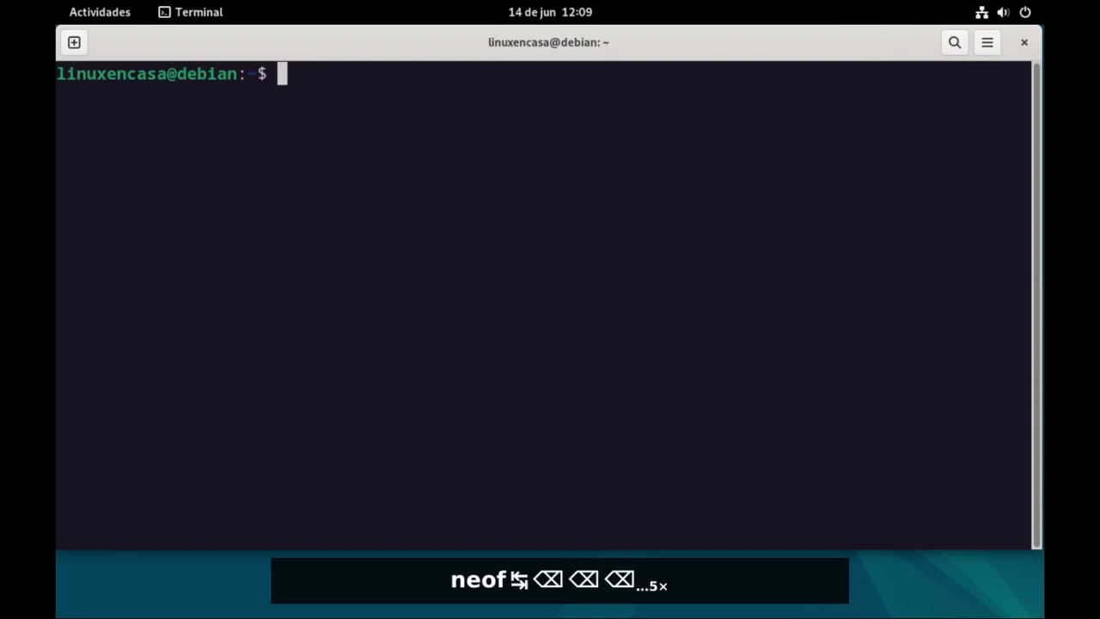
Refresh the package lists with sudo apt update, entering the account password for sudo.
text(sudo apt upd)
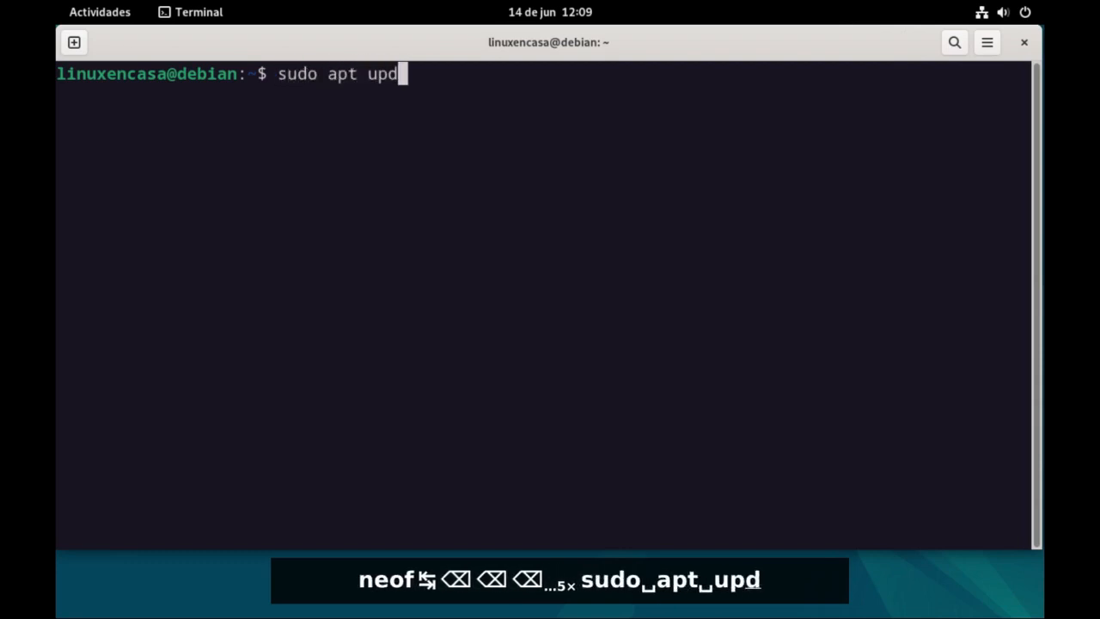
text(ate)
key(Return)
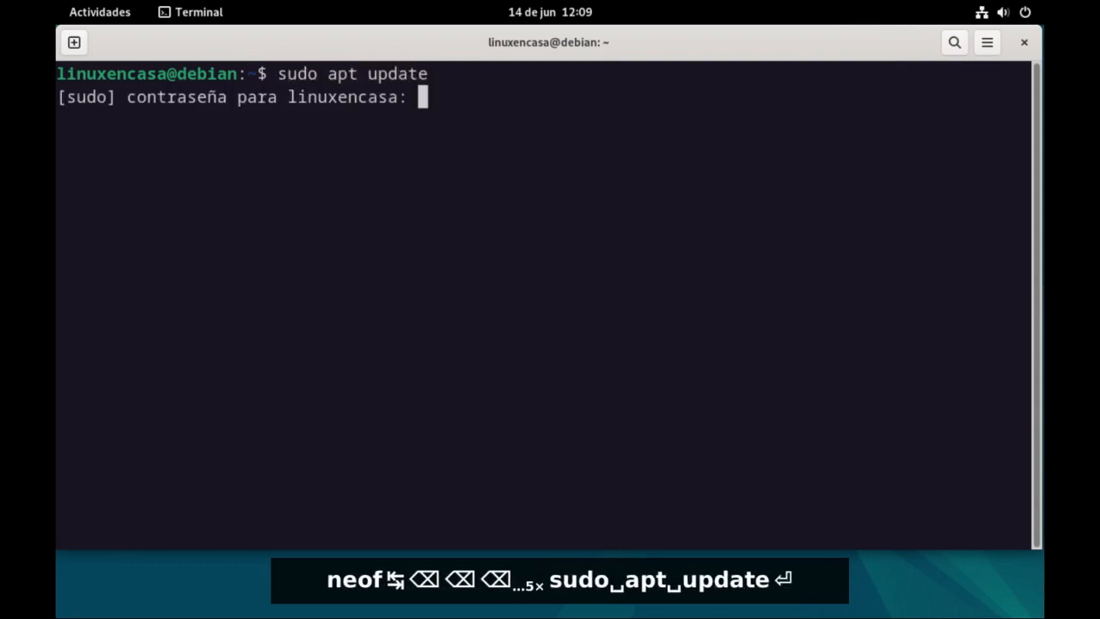
text(linux1)
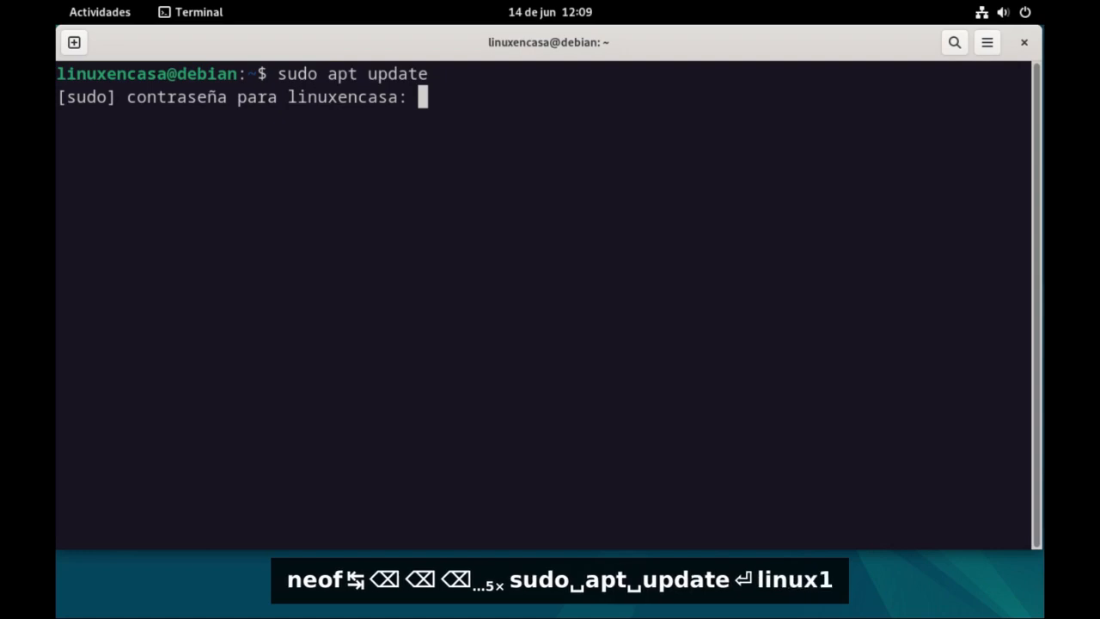
text(234)
key(Return)
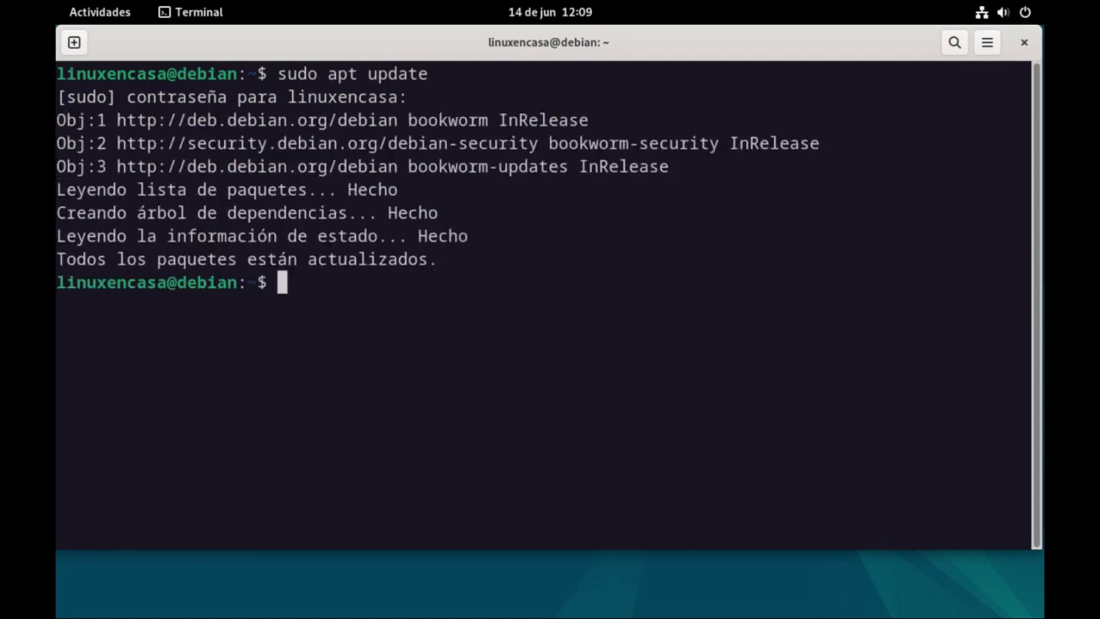
Upgrade the installed packages by running sudo apt upgrade.
text(su)
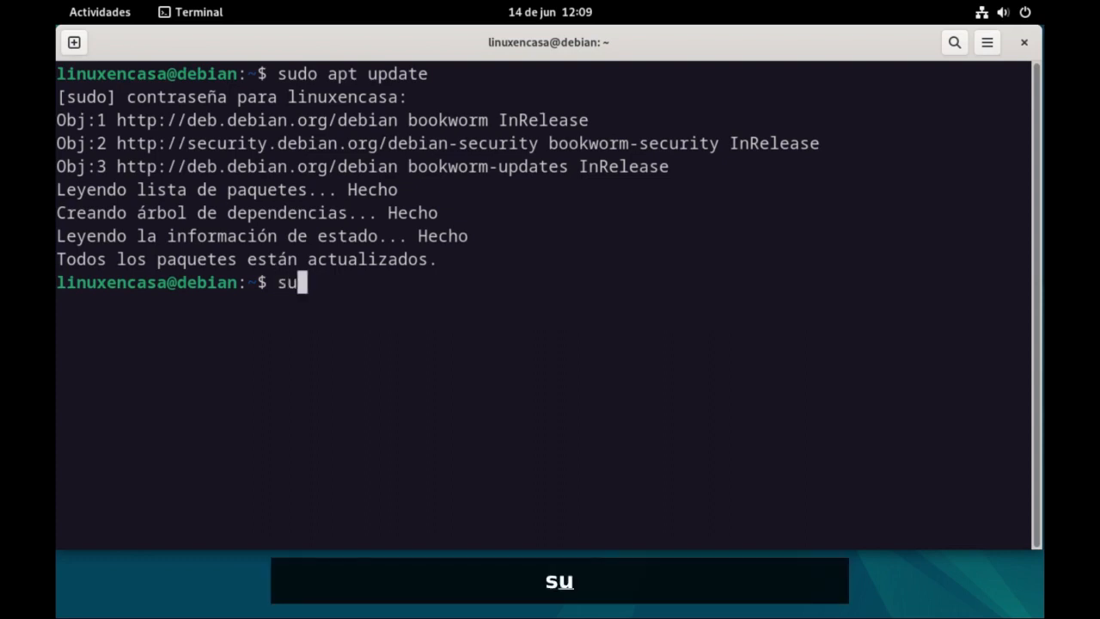
text(do apt u)
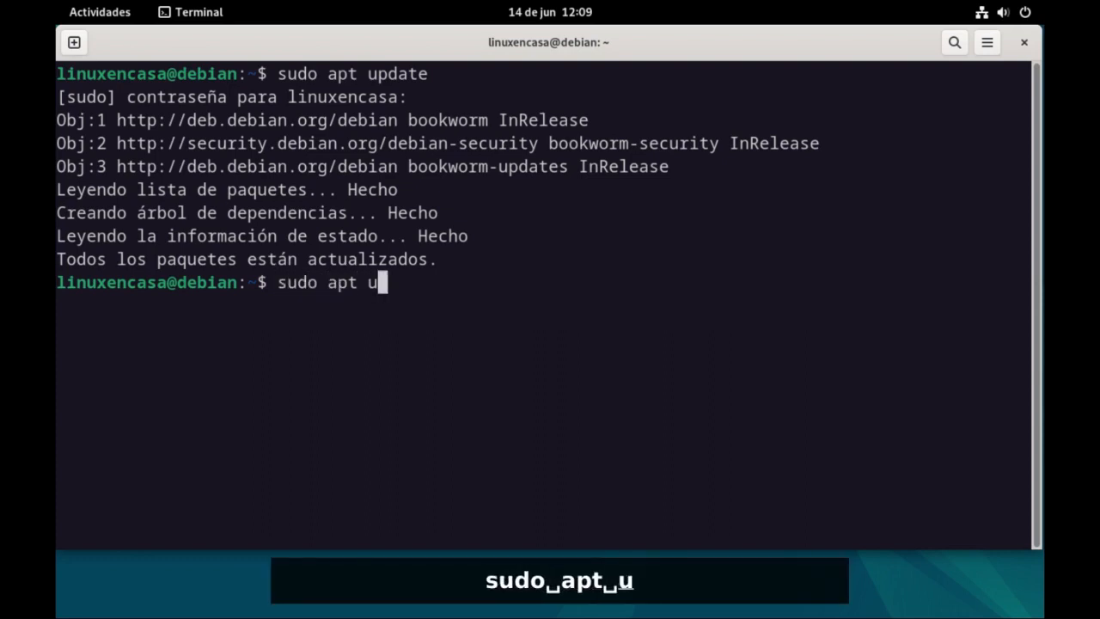
text(pgrade)
key(Return)
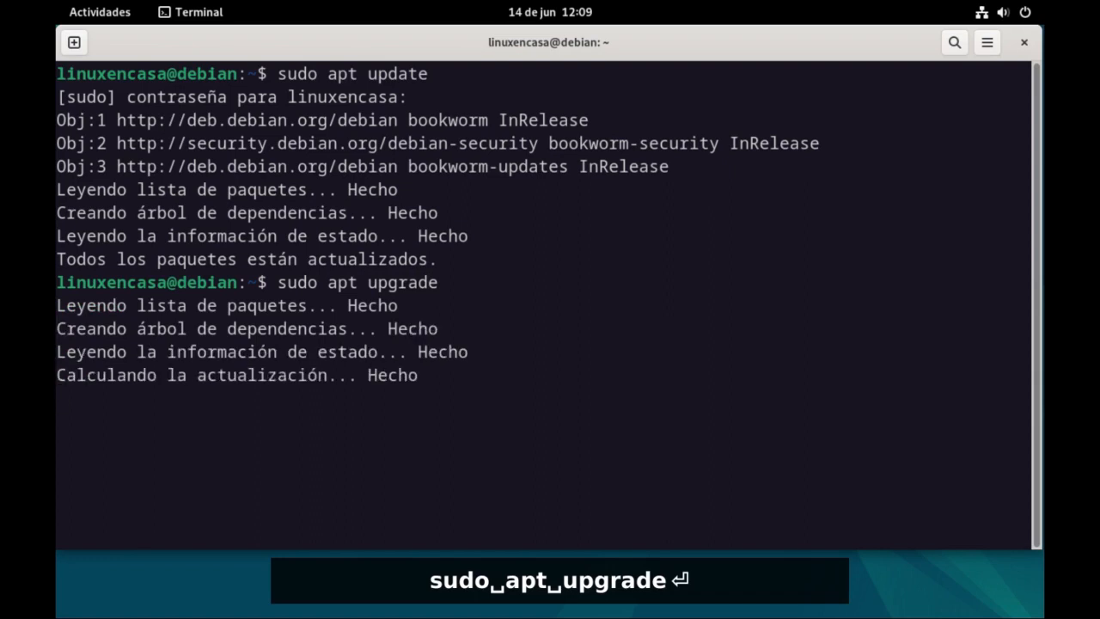
Install the neofetch package with sudo apt install neofetch and accept the installation.
text(sudo a)
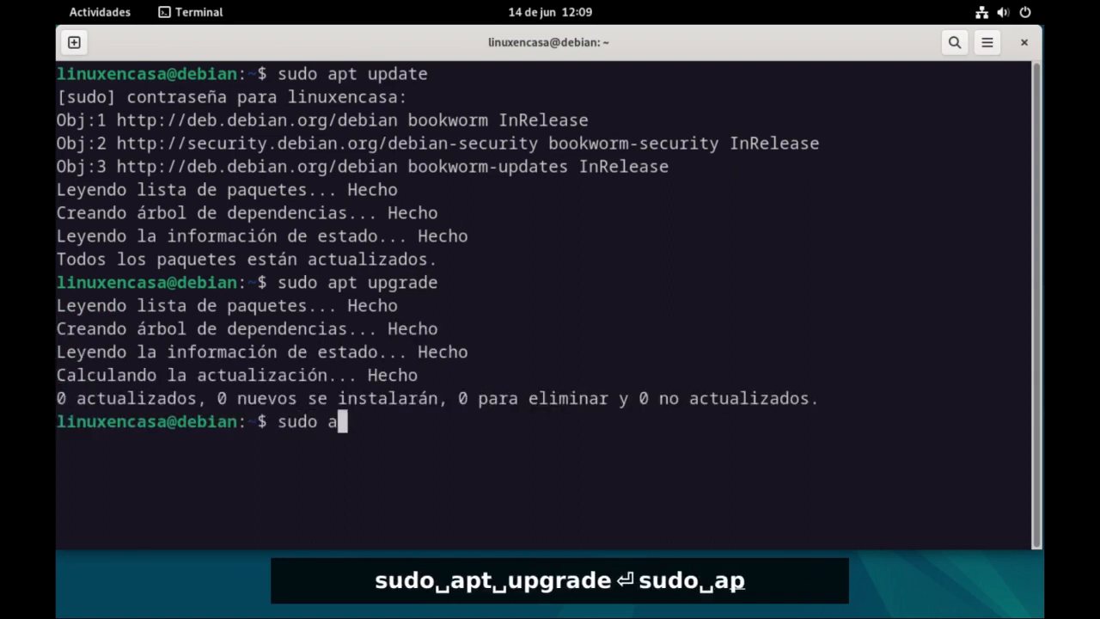
text(pt install)
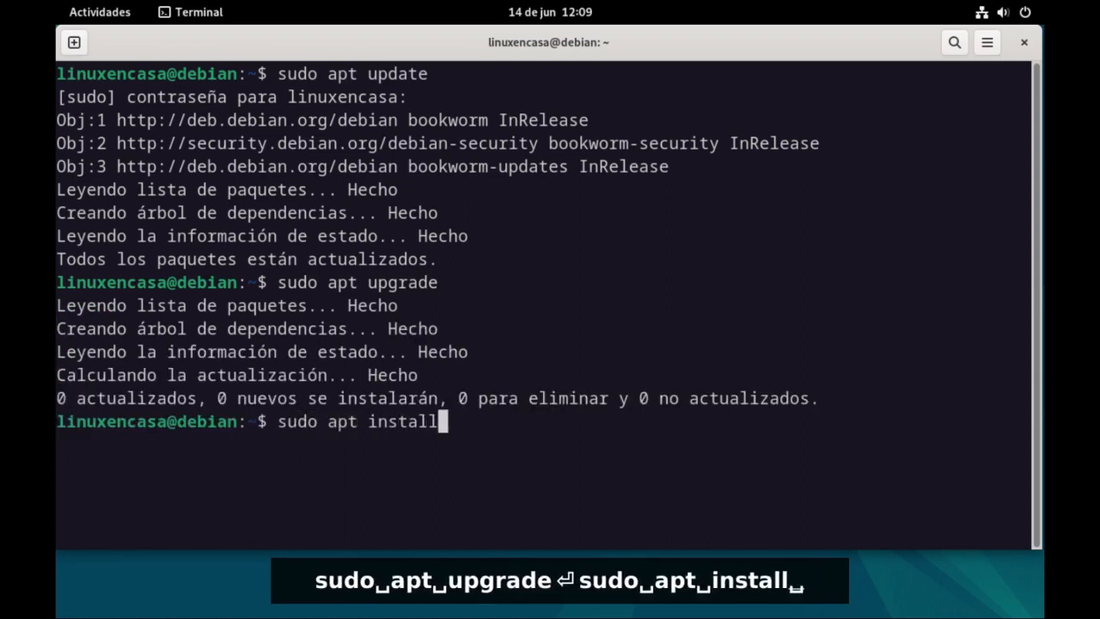
text( neofetch)
key(Return)
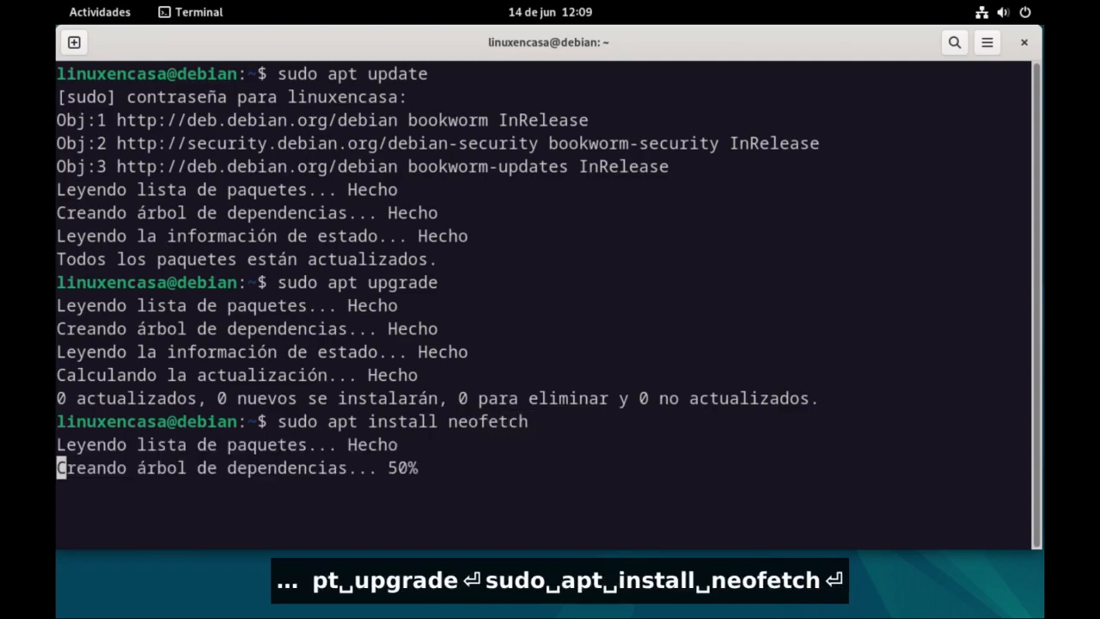
key(Return)
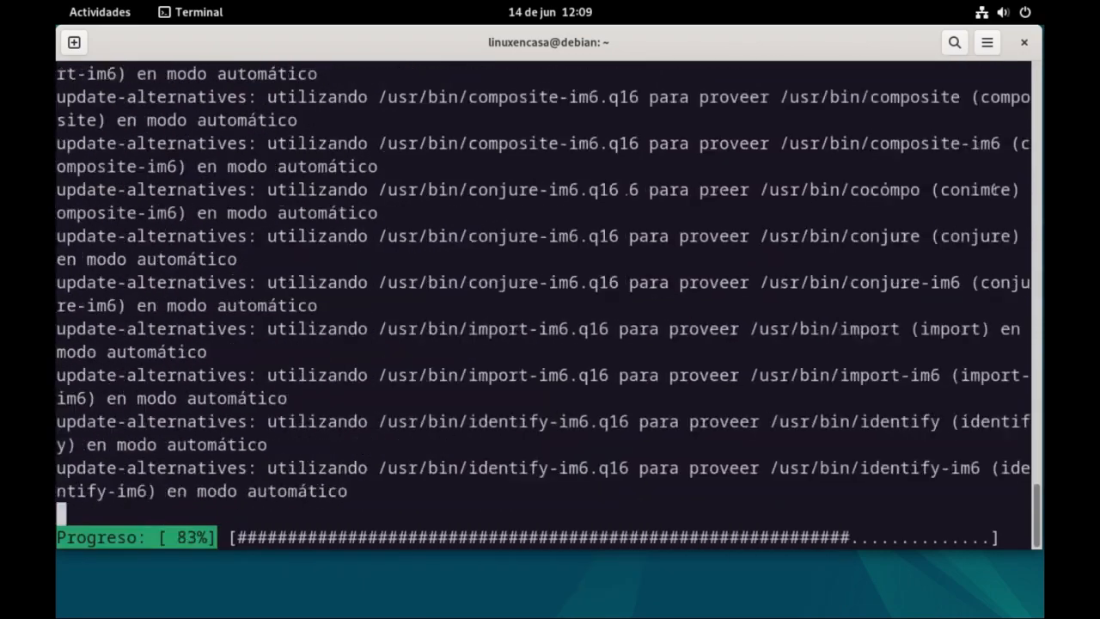
Clear the terminal and run neofetch to view the system information from its first line.
text(clear)
key(Return)
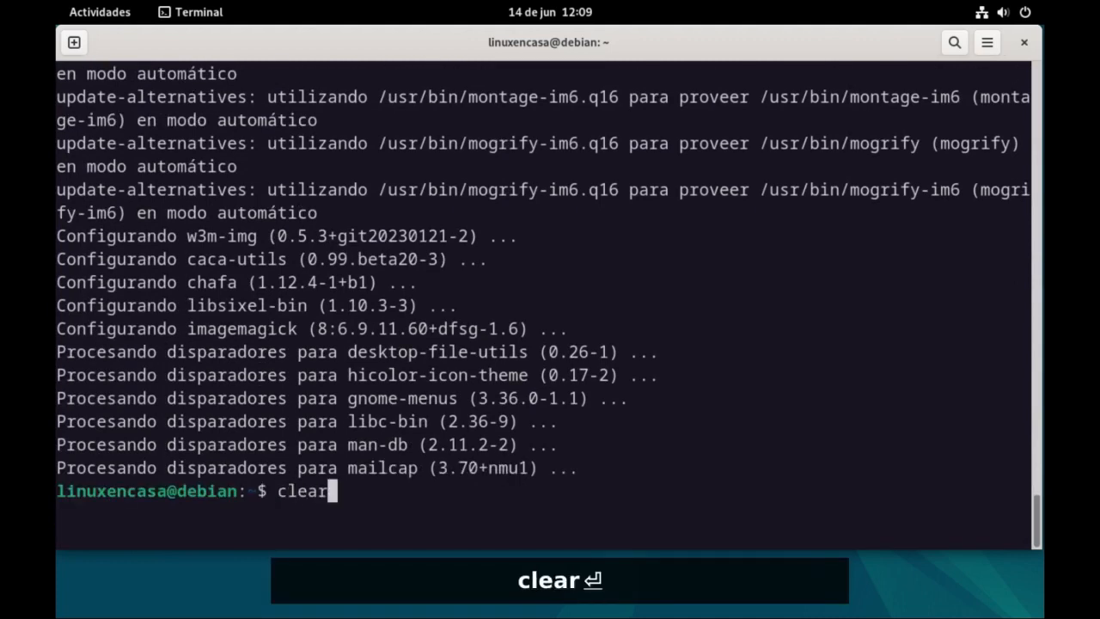
text(neof)
key(Tab)
key(Return)
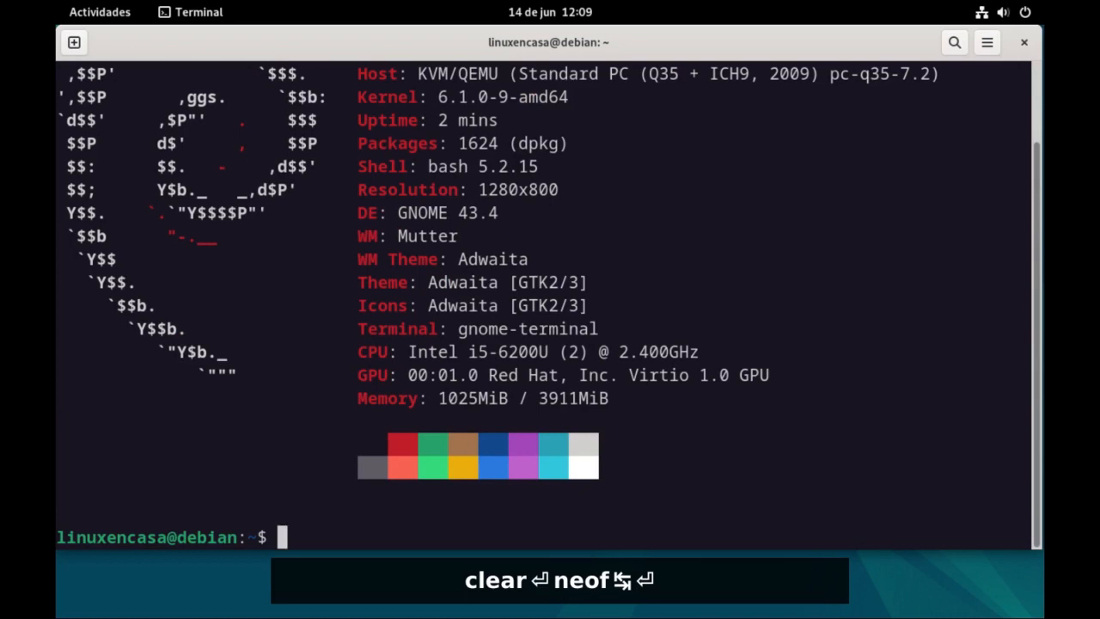
scroll(578, 328, up, 2)
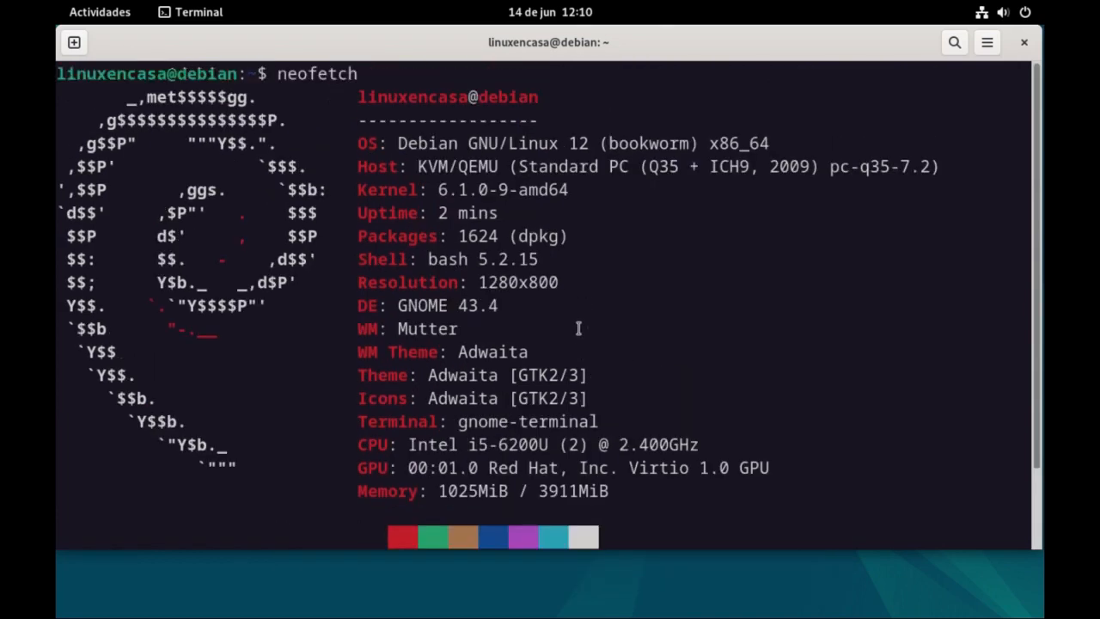